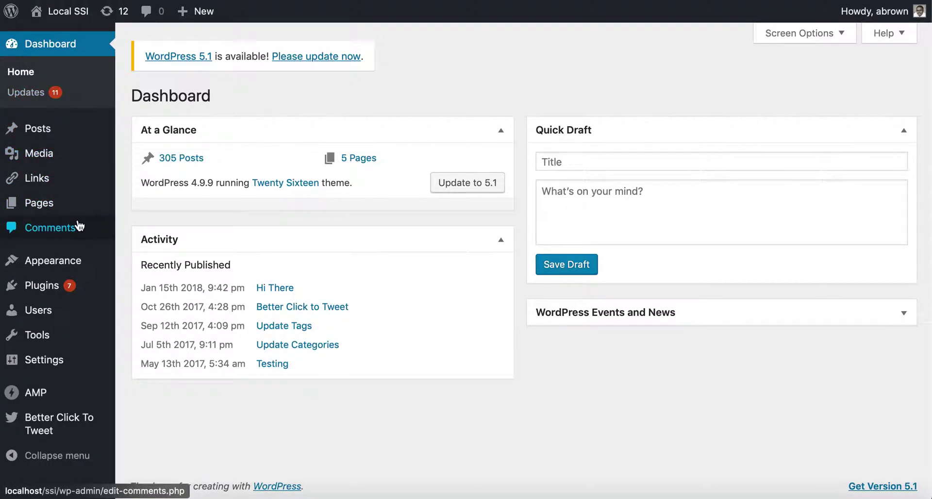
Go from the Dashboard to the Installed Plugins list through the admin sidebar's Plugins item
{"action": "mouse_move", "coordinate": [72, 288]}
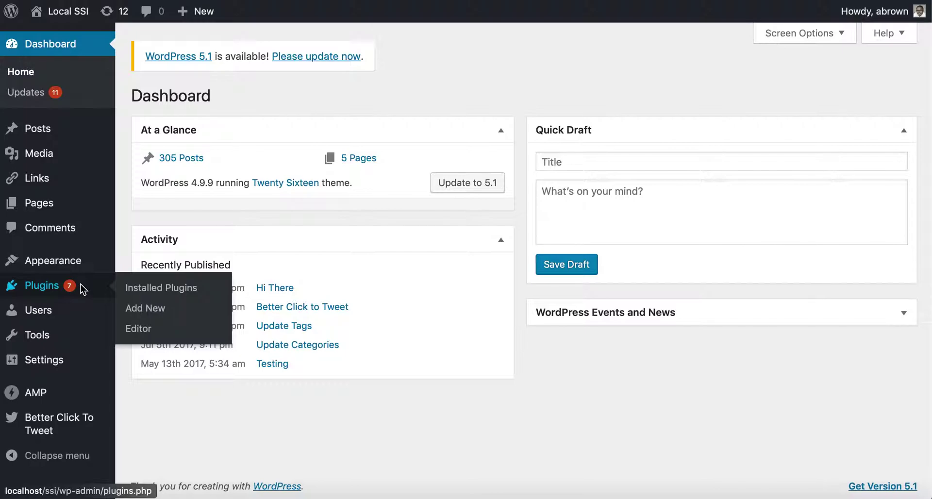
{"action": "left_click", "coordinate": [83, 289]}
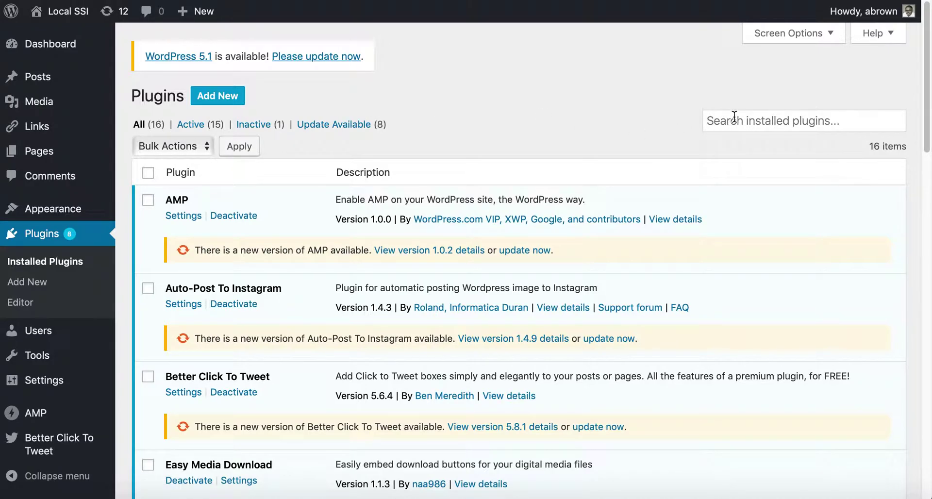
Search the plugin directory for 'custom sidebars'
{"action": "left_click", "coordinate": [735, 138]}
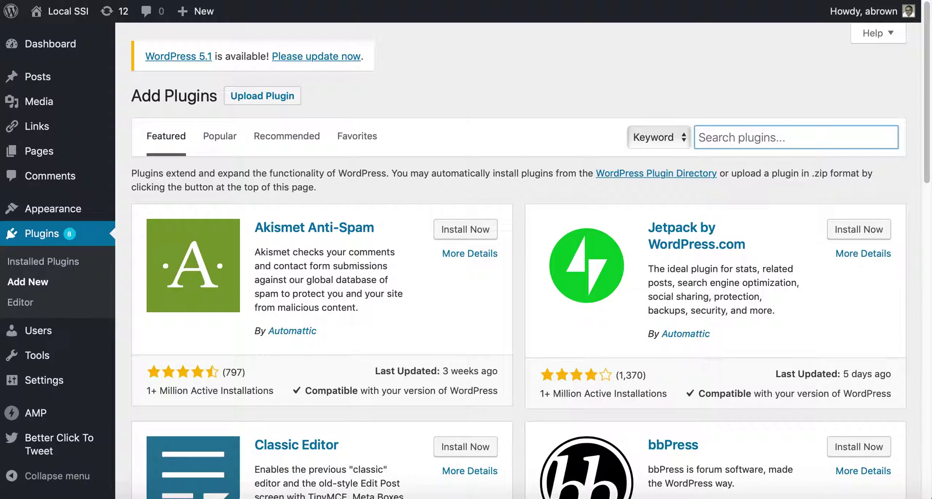
{"action": "type", "text": "customer"}
{"action": "key", "text": "BackSpace"}
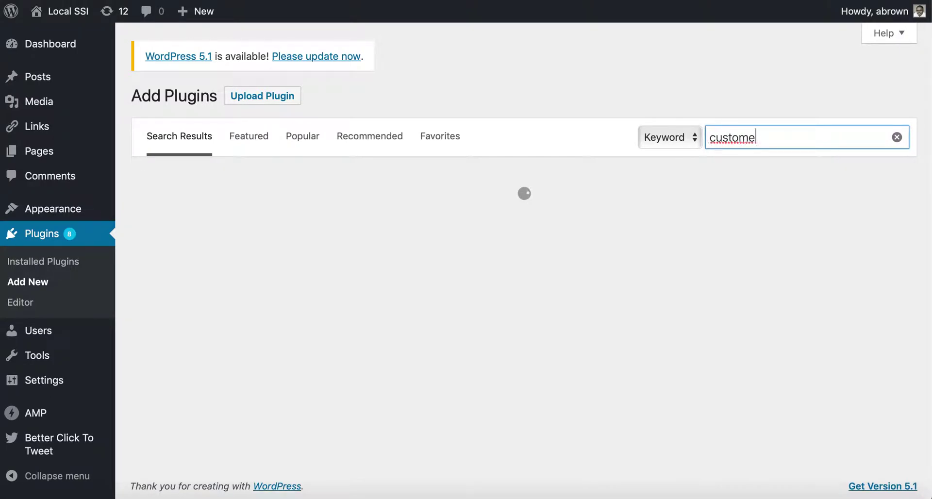
{"action": "key", "text": "BackSpace"}
{"action": "type", "text": "sidebars"}
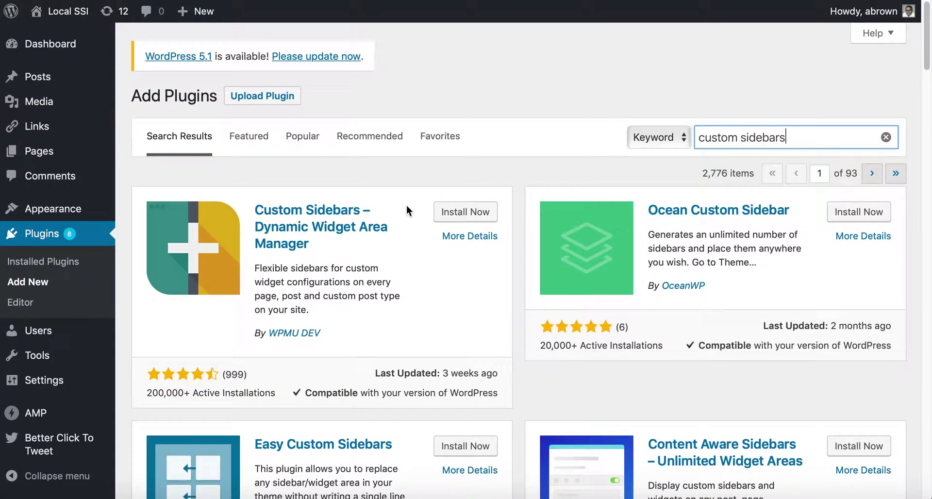
Install and activate the Custom Sidebars – Dynamic Widget Area Manager plugin
{"action": "left_click", "coordinate": [466, 217]}
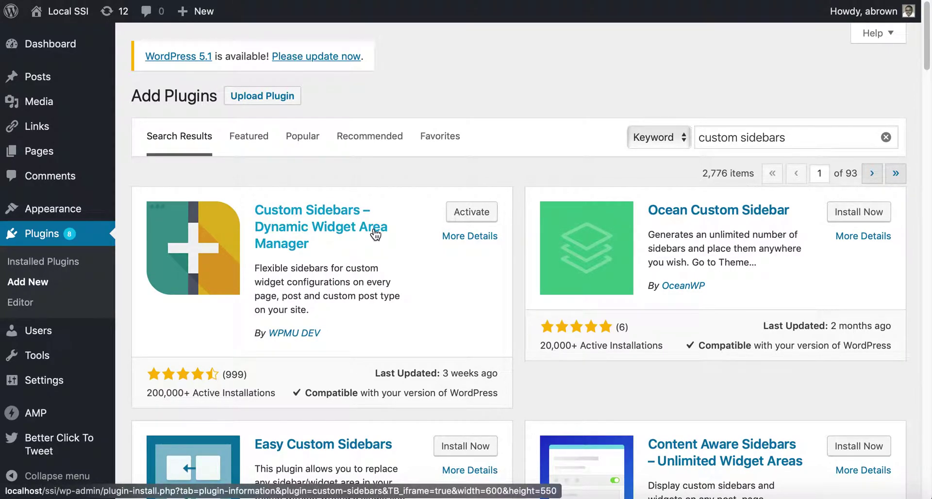
{"action": "scroll", "coordinate": [407, 307], "scroll_direction": "down", "scroll_amount": 1}
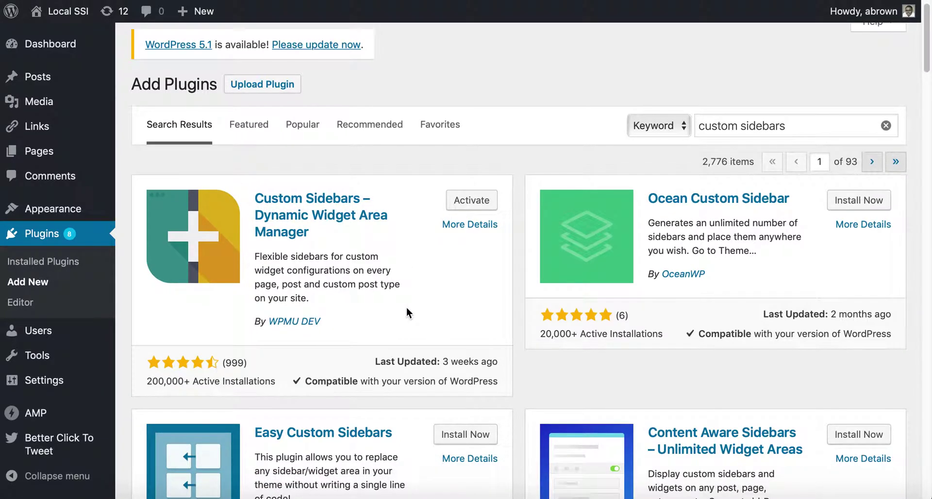
{"action": "scroll", "coordinate": [407, 307], "scroll_direction": "down", "scroll_amount": 1}
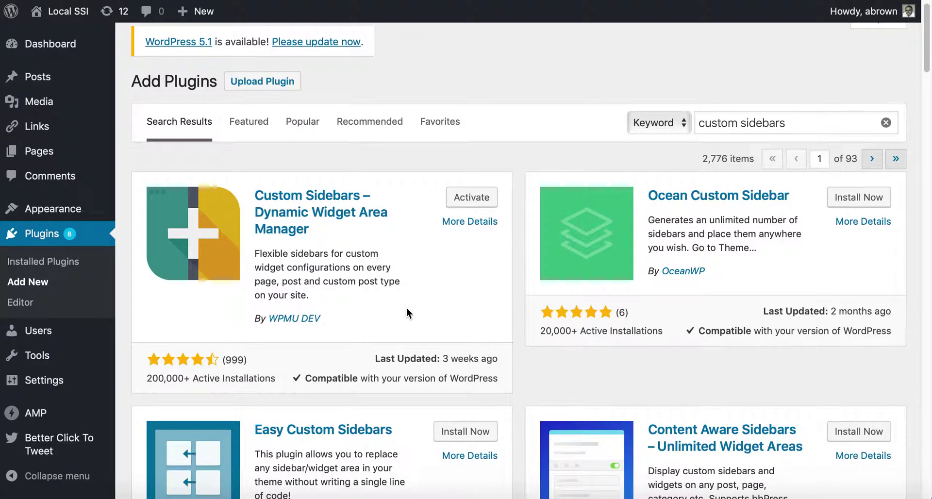
{"action": "scroll", "coordinate": [406, 313], "scroll_direction": "down", "scroll_amount": 5}
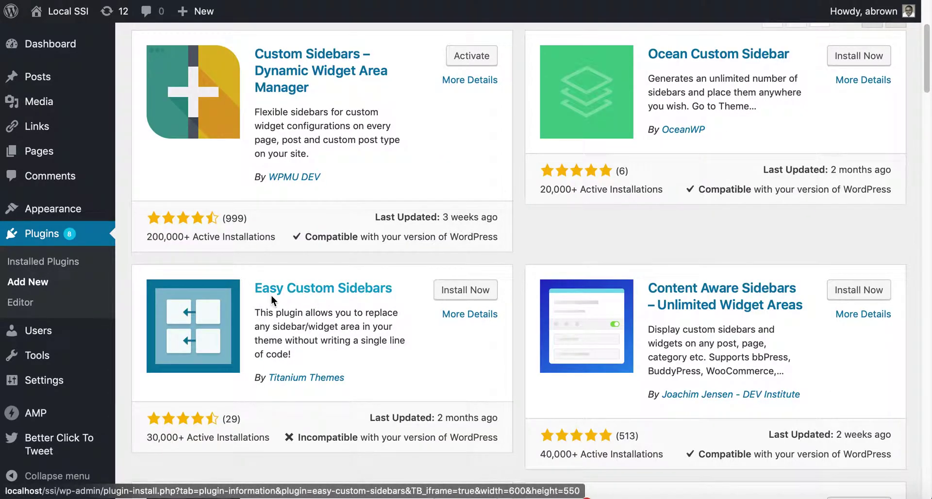
{"action": "scroll", "coordinate": [413, 333], "scroll_direction": "up", "scroll_amount": 2}
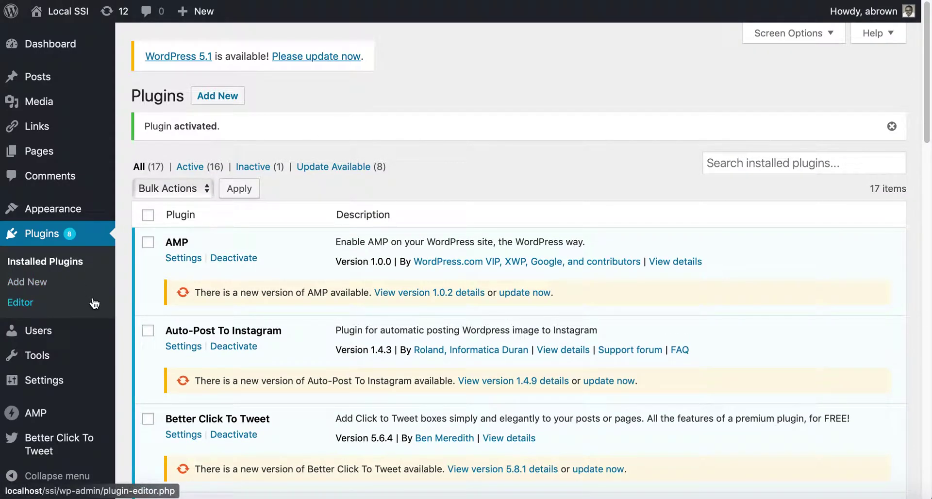
Go to Appearance > Widgets and dismiss the Custom Sidebars introduction popup
{"action": "scroll", "coordinate": [92, 306], "scroll_direction": "down", "scroll_amount": 1}
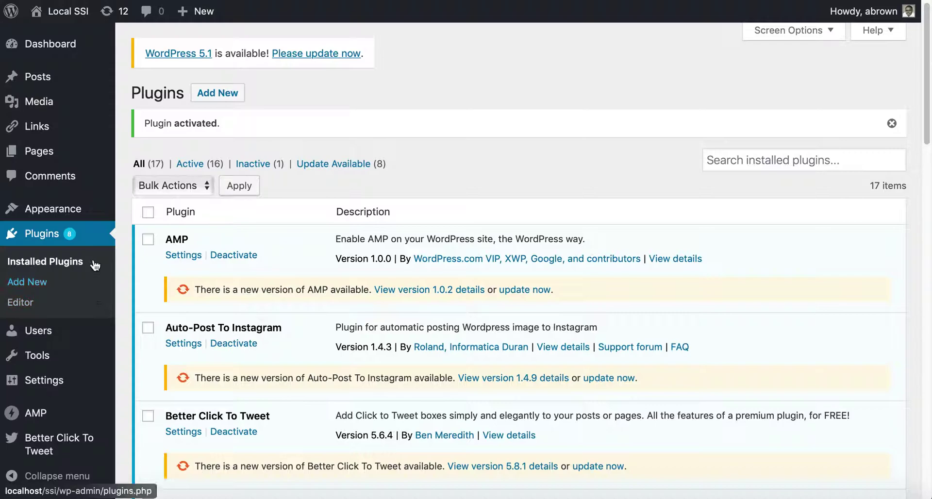
{"action": "mouse_move", "coordinate": [88, 216]}
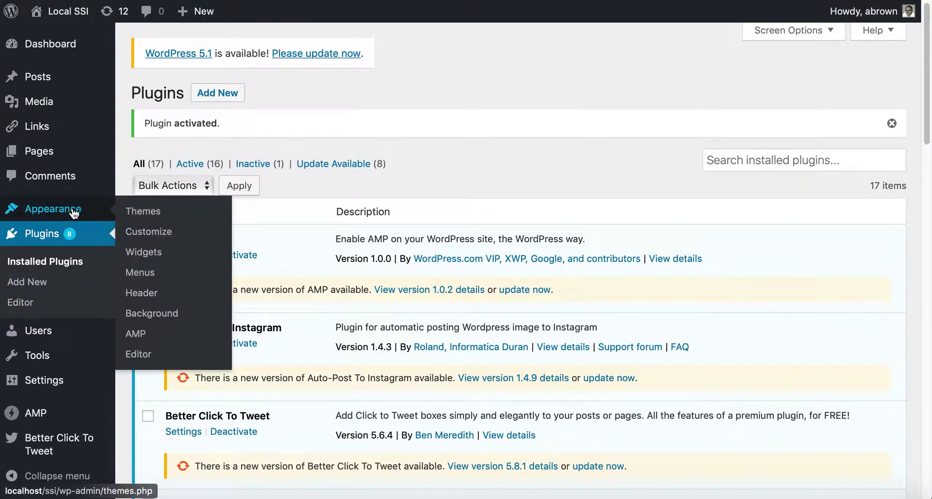
{"action": "left_click", "coordinate": [133, 251]}
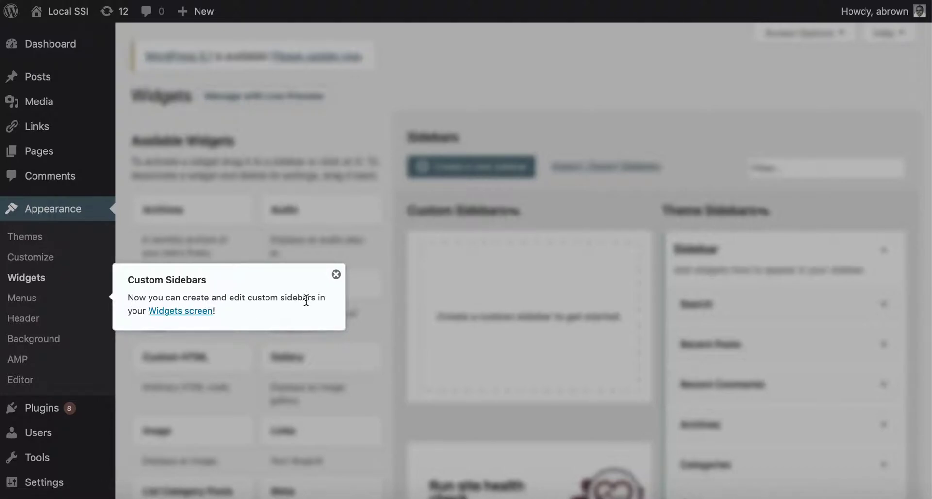
{"action": "left_click", "coordinate": [338, 275]}
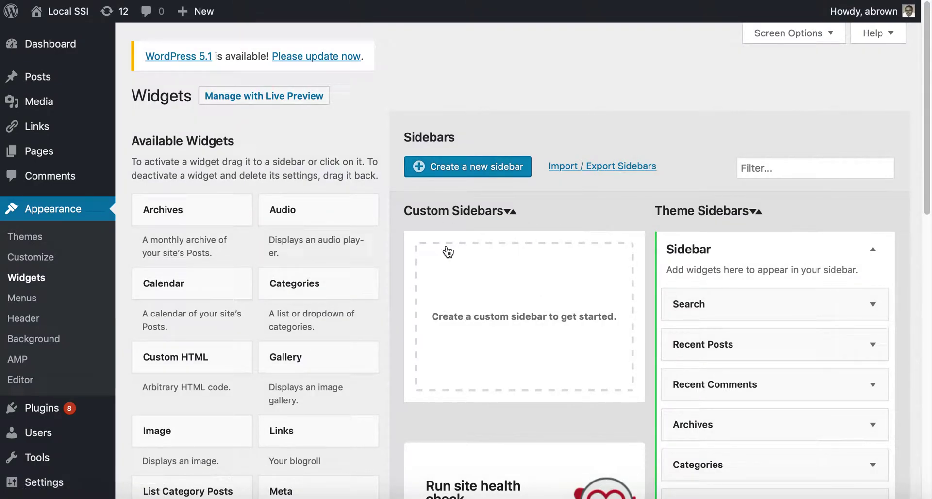
Start a new custom sidebar and name it 'Page Sidebar'
{"action": "left_click", "coordinate": [464, 170]}
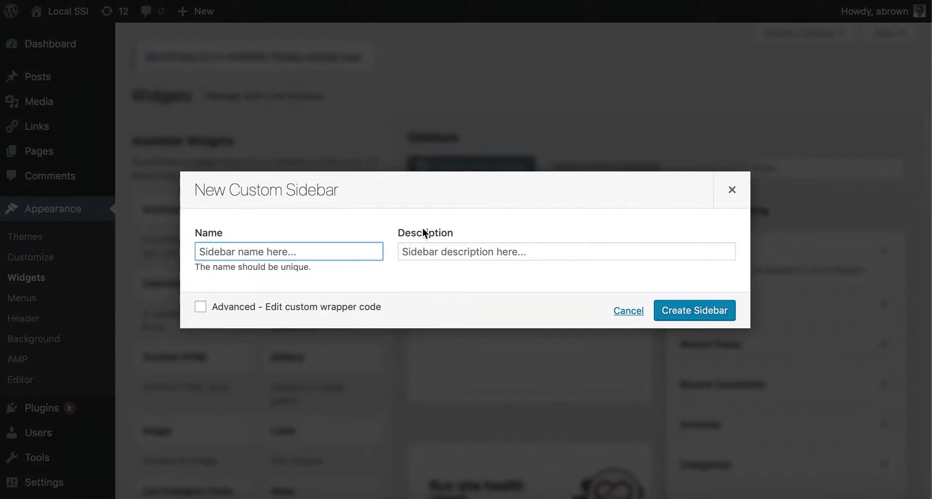
{"action": "left_click", "coordinate": [346, 253]}
{"action": "type", "text": "Page"}
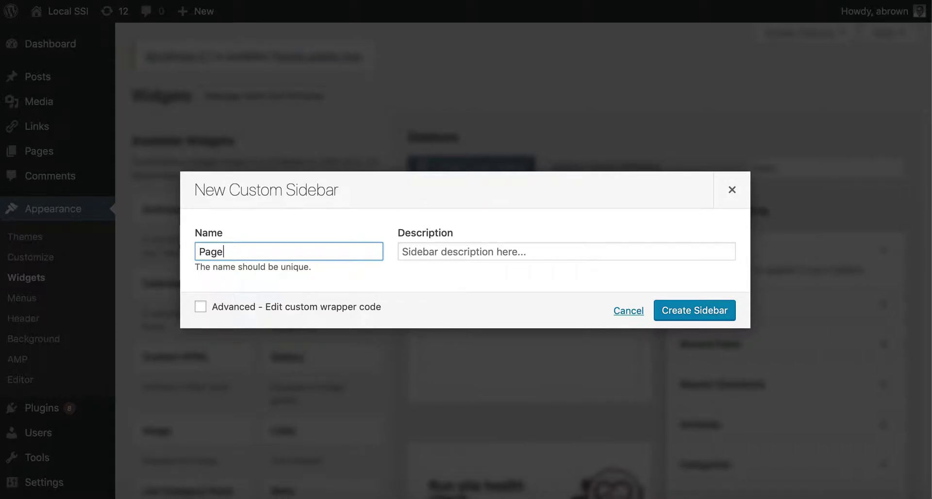
{"action": "type", "text": " Sidebard"}
{"action": "key", "text": "BackSpace"}
Give it the description 'Test description' and create the sidebar
{"action": "left_click", "coordinate": [454, 249]}
{"action": "type", "text": "Te"}
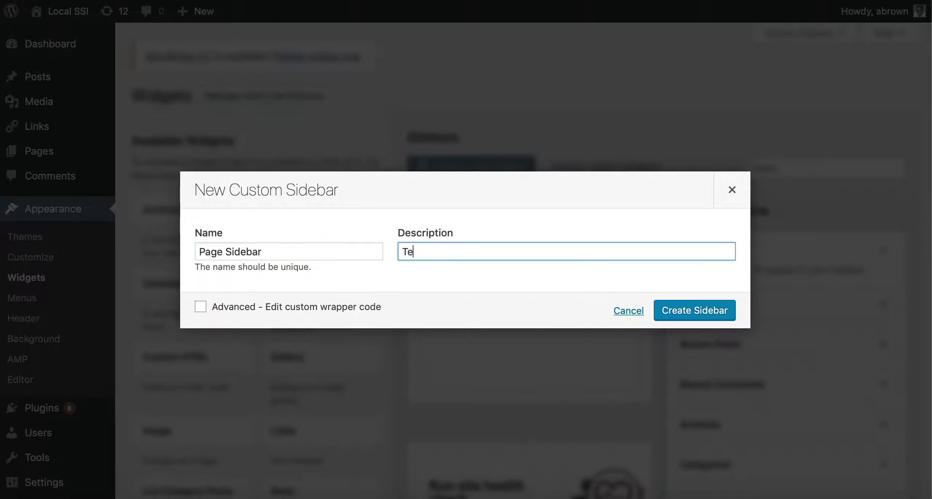
{"action": "type", "text": "st descriptio"}
{"action": "key", "text": "BackSpace"}
{"action": "key", "text": "BackSpace"}
{"action": "key", "text": "BackSpace"}
{"action": "key", "text": "BackSpace"}
{"action": "type", "text": "tion"}
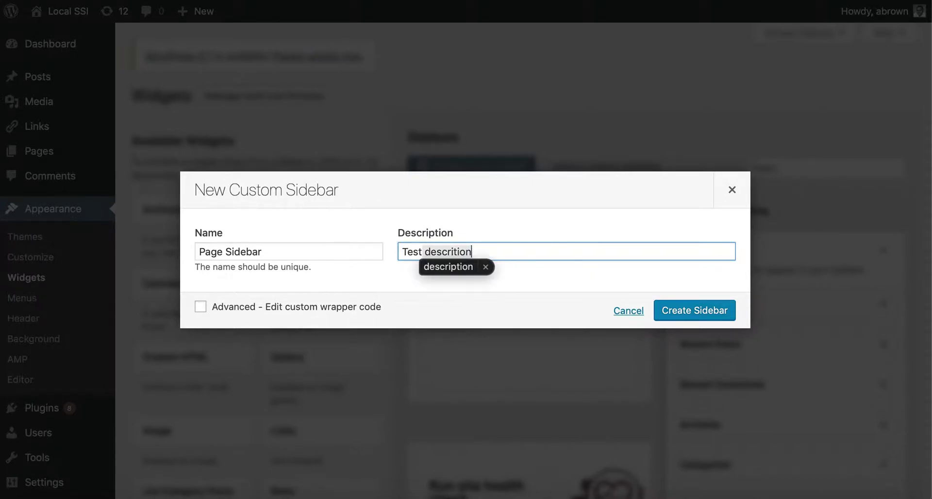
{"action": "key", "text": "BackSpace"}
{"action": "key", "text": "BackSpace"}
{"action": "key", "text": "BackSpace"}
{"action": "type", "text": "pt"}
{"action": "key", "text": "BackSpace"}
{"action": "key", "text": "BackSpace"}
{"action": "key", "text": "BackSpace"}
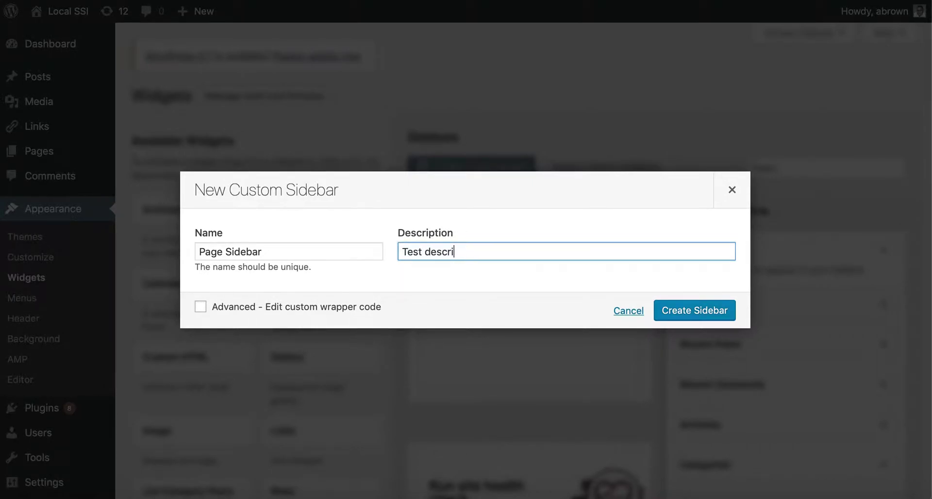
{"action": "type", "text": "ption"}
{"action": "left_click", "coordinate": [699, 314]}
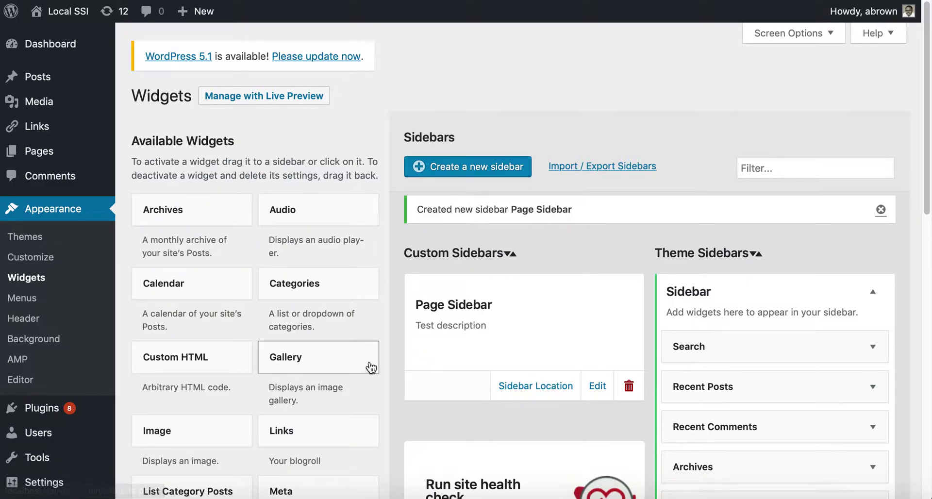
{"action": "scroll", "coordinate": [369, 368], "scroll_direction": "down", "scroll_amount": 3}
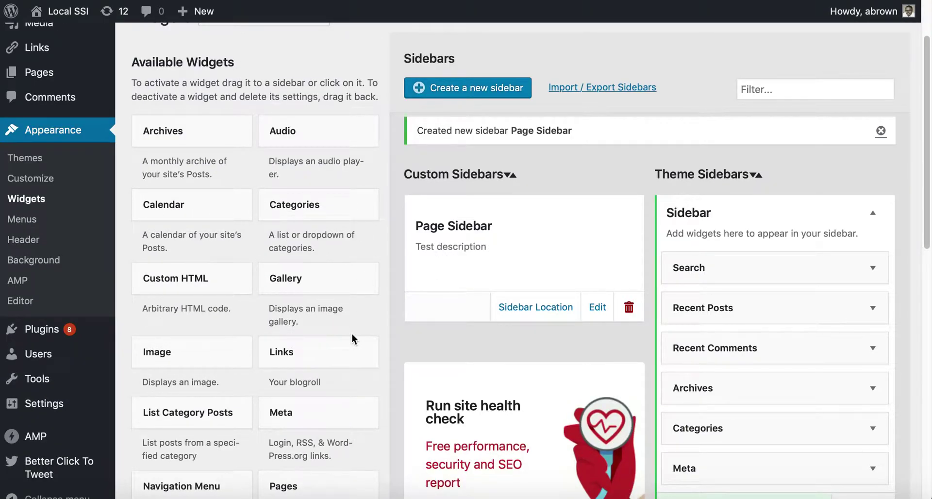
Drag a Custom HTML widget into Page Sidebar, leaving its title empty
{"action": "scroll", "coordinate": [234, 233], "scroll_direction": "down", "scroll_amount": 1}
{"action": "scroll", "coordinate": [234, 234], "scroll_direction": "down", "scroll_amount": 3}
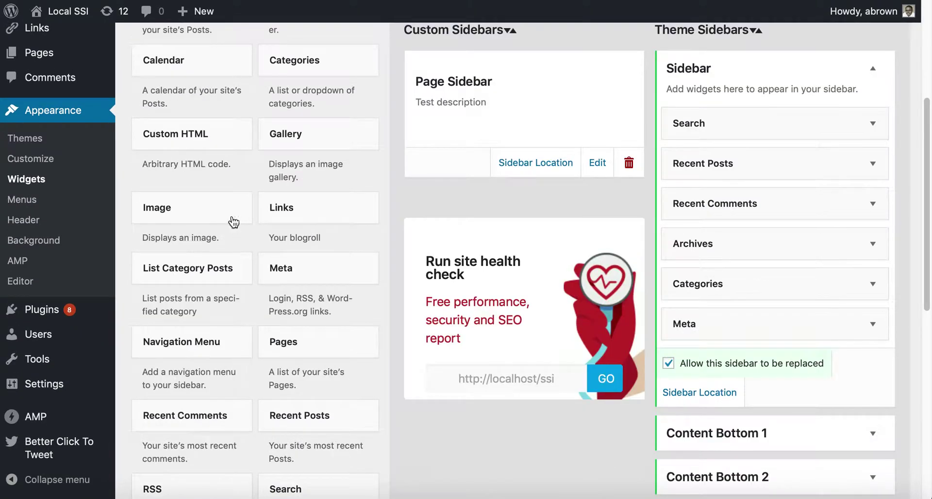
{"action": "left_click_drag", "start_coordinate": [237, 136], "coordinate": [496, 117]}
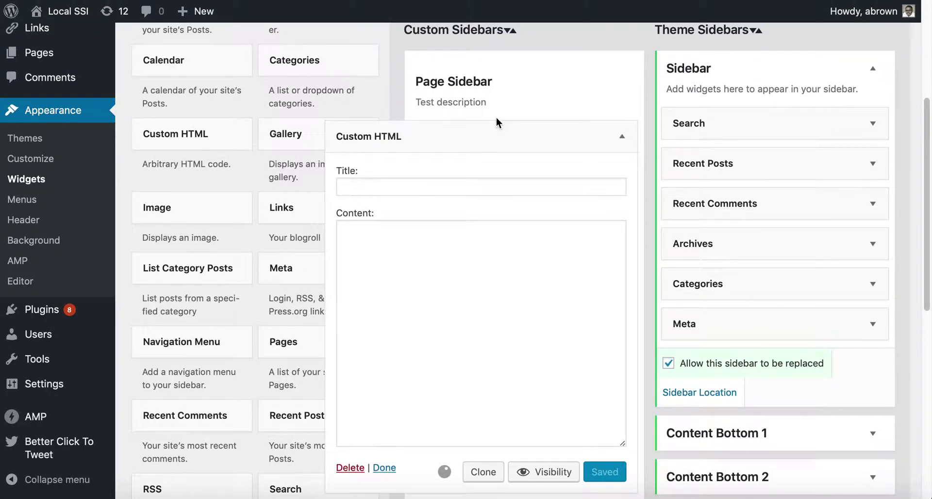
{"action": "left_click", "coordinate": [504, 183]}
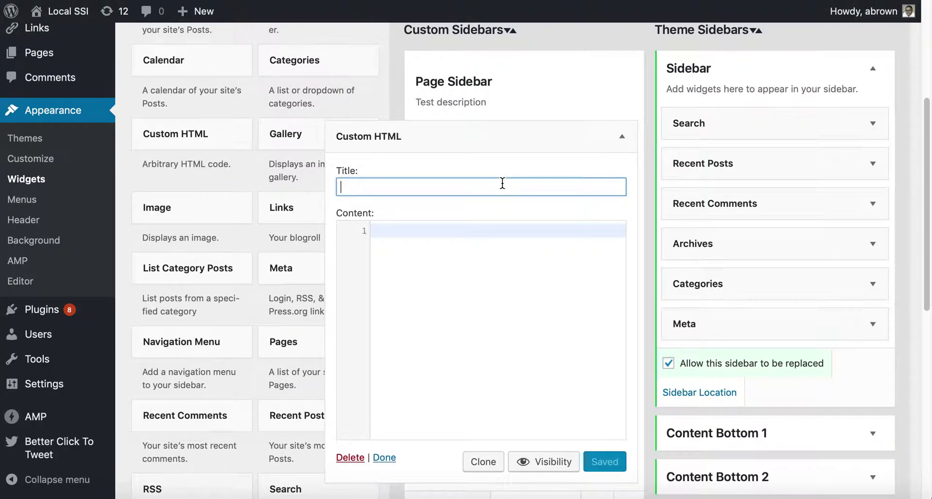
{"action": "type", "text": "Test"}
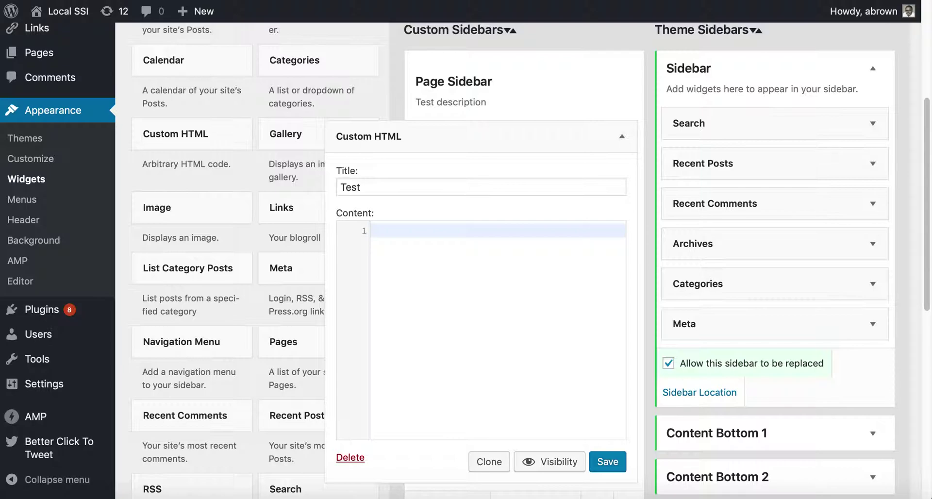
{"action": "left_click_drag", "start_coordinate": [461, 185], "coordinate": [283, 188]}
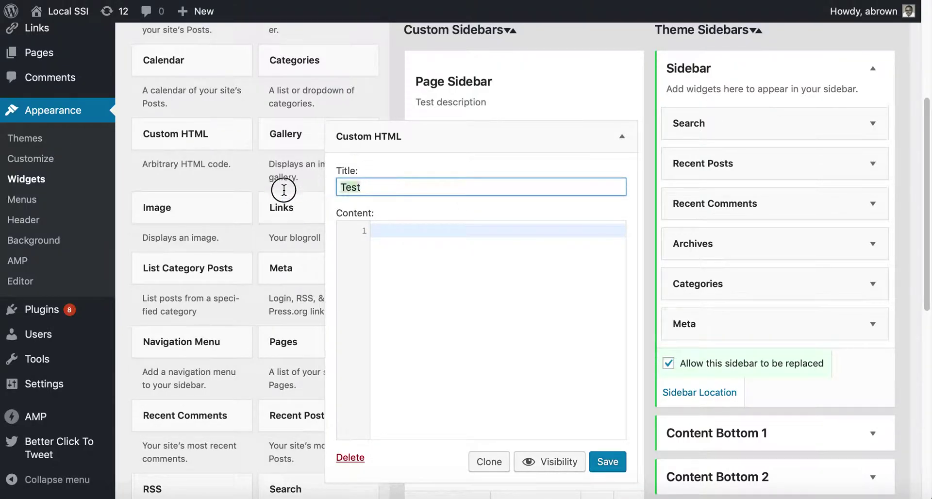
{"action": "key", "text": "BackSpace"}
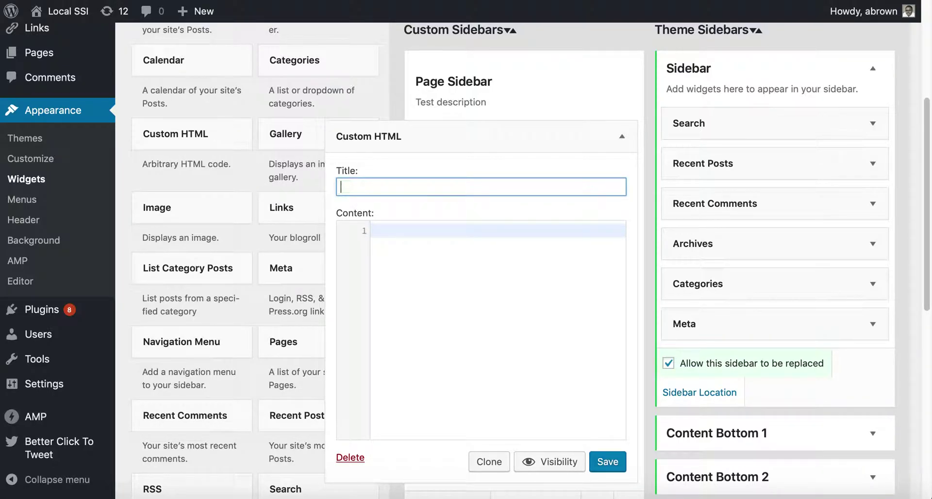
Enter 'Test <br> message' as the widget content and save it
{"action": "left_click", "coordinate": [424, 275]}
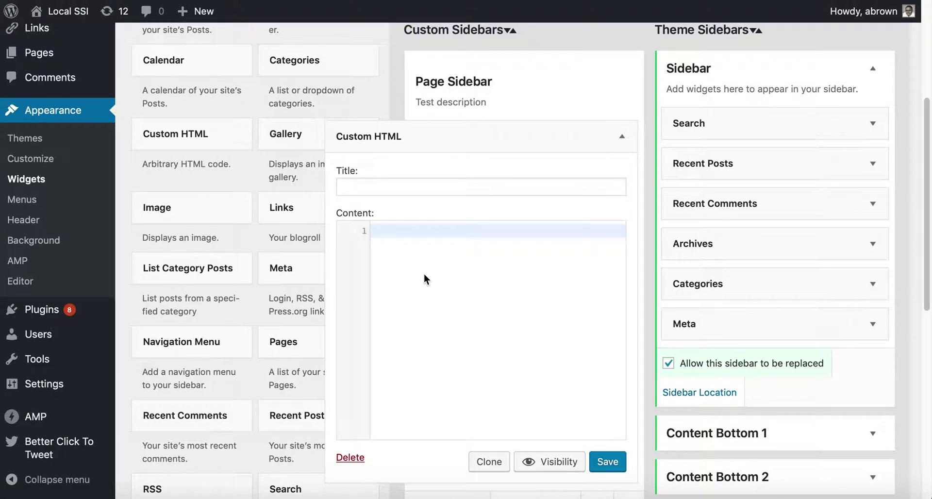
{"action": "type", "text": "Test"}
{"action": "type", "text": " <br>"}
{"action": "type", "text": " ateat"}
{"action": "key", "text": "BackSpace"}
{"action": "key", "text": "BackSpace"}
{"action": "key", "text": "BackSpace"}
{"action": "type", "text": "message"}
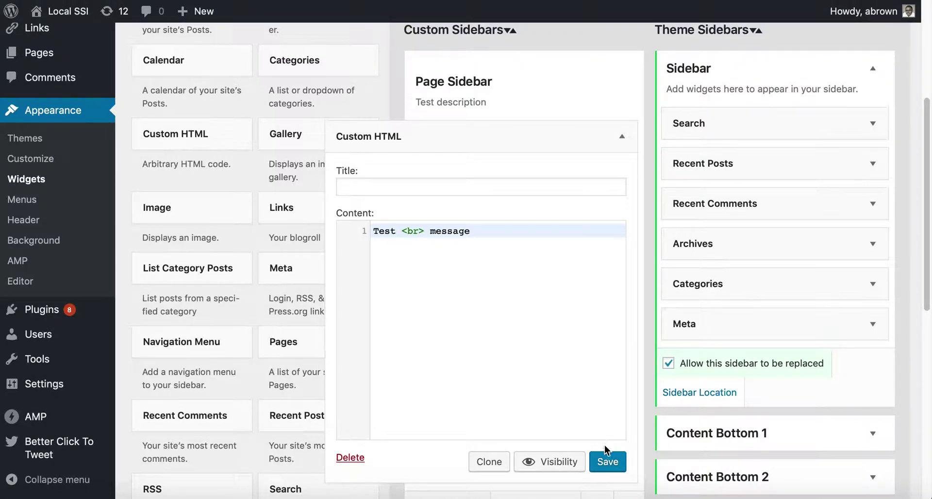
{"action": "left_click", "coordinate": [607, 461]}
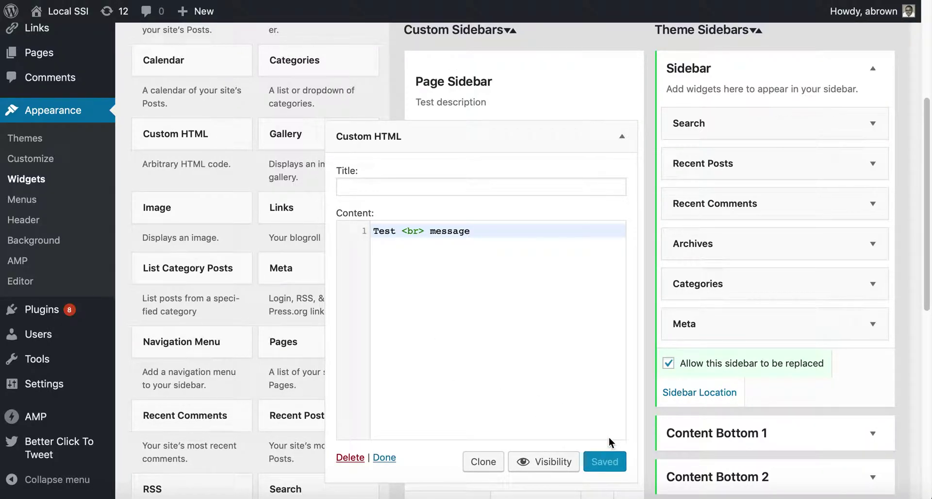
{"action": "scroll", "coordinate": [476, 466], "scroll_direction": "down", "scroll_amount": 1}
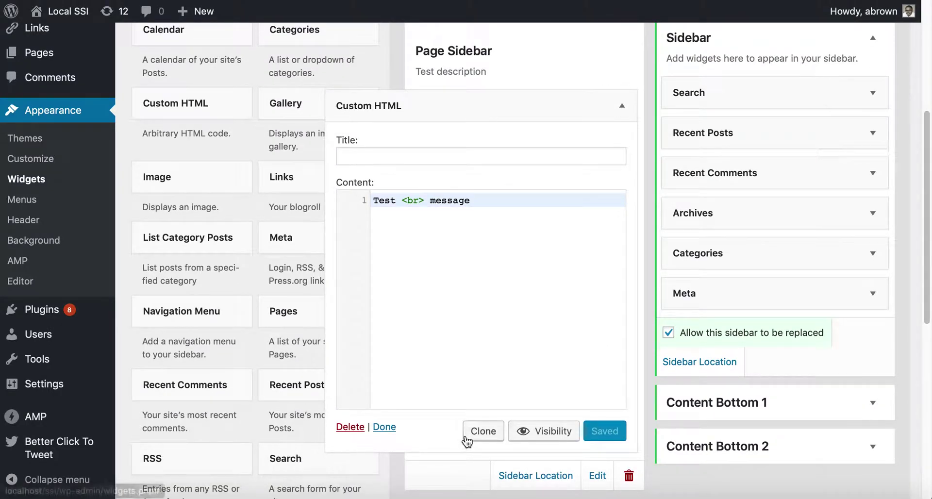
{"action": "left_click", "coordinate": [489, 439]}
{"action": "scroll", "coordinate": [490, 439], "scroll_direction": "up", "scroll_amount": 1}
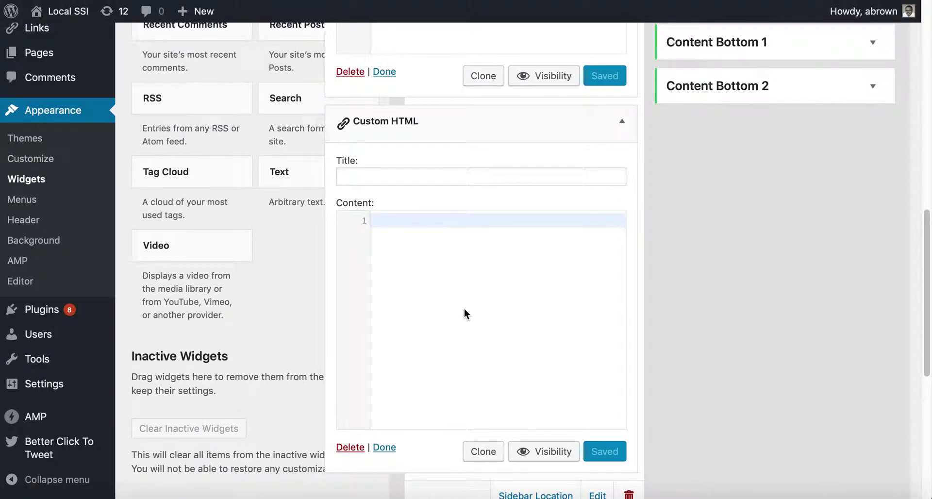
{"action": "scroll", "coordinate": [408, 411], "scroll_direction": "up", "scroll_amount": 8}
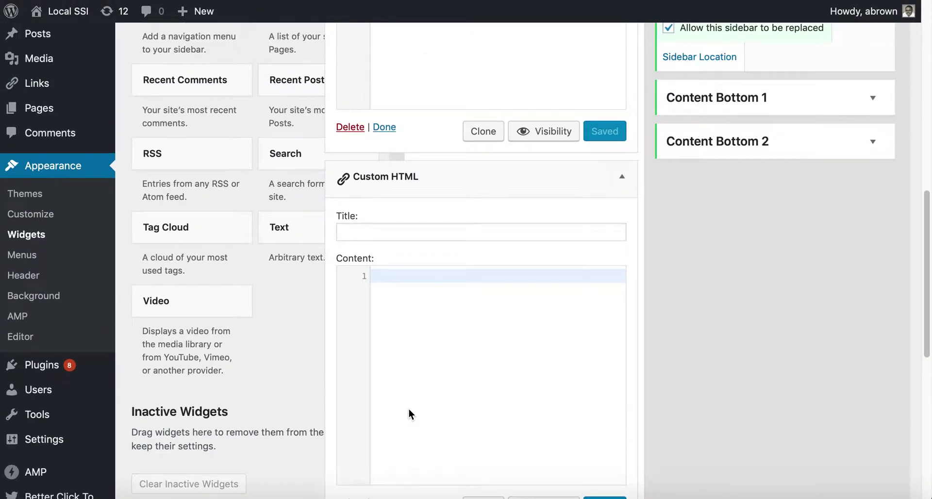
{"action": "scroll", "coordinate": [361, 432], "scroll_direction": "down", "scroll_amount": 1}
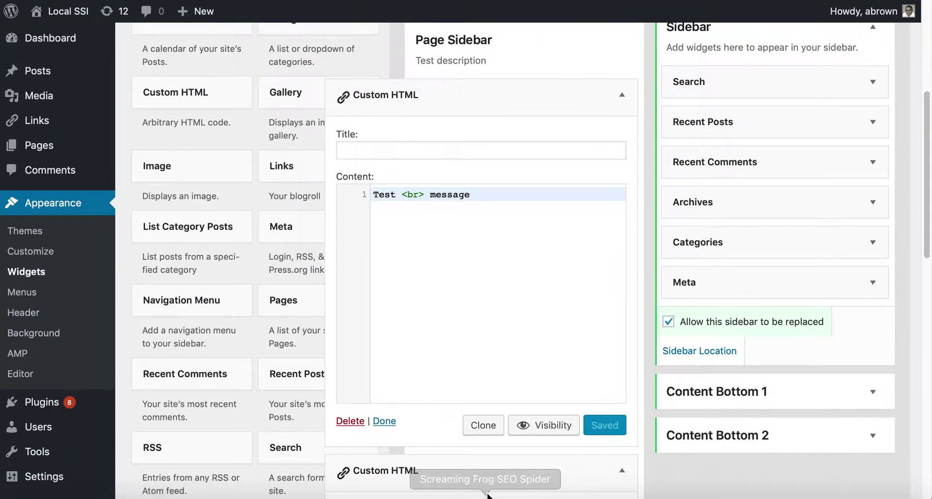
{"action": "scroll", "coordinate": [447, 311], "scroll_direction": "down", "scroll_amount": 8}
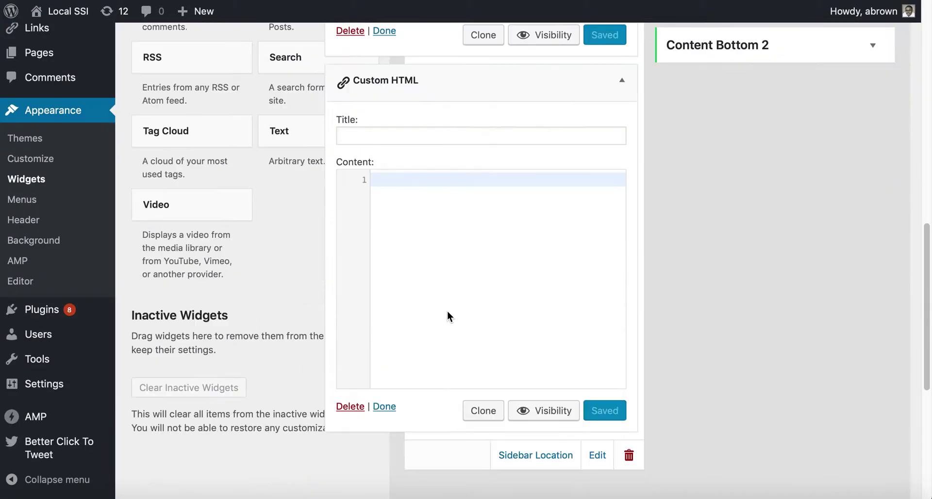
{"action": "left_click", "coordinate": [349, 408]}
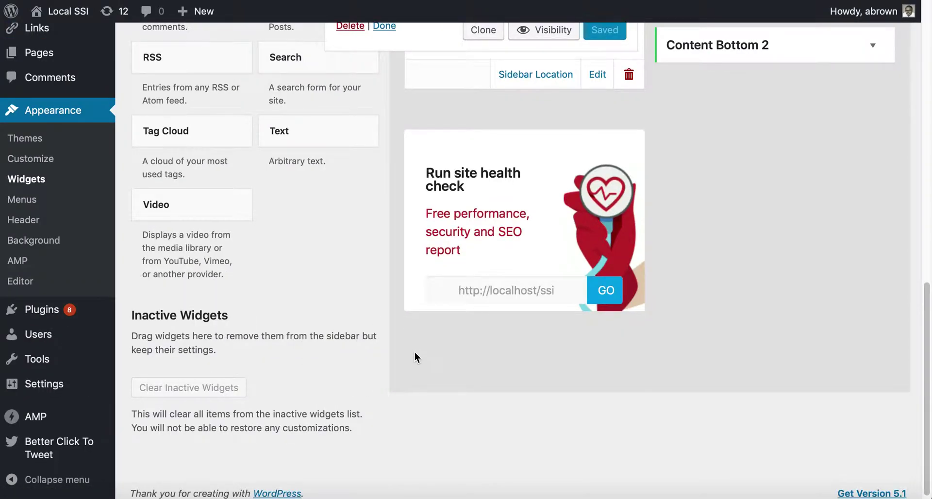
{"action": "scroll", "coordinate": [415, 358], "scroll_direction": "up", "scroll_amount": 7}
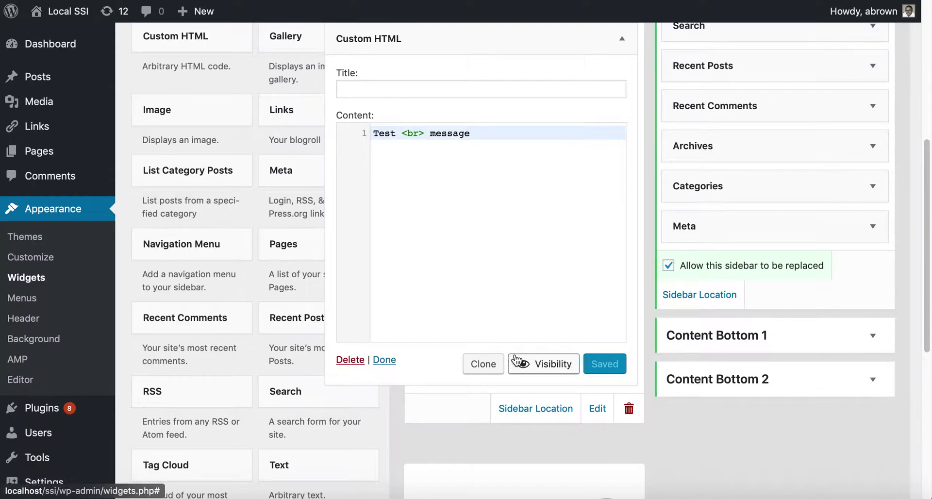
Open the widget's Visibility settings and browse the filter options, keeping the rule on Show
{"action": "left_click", "coordinate": [553, 365]}
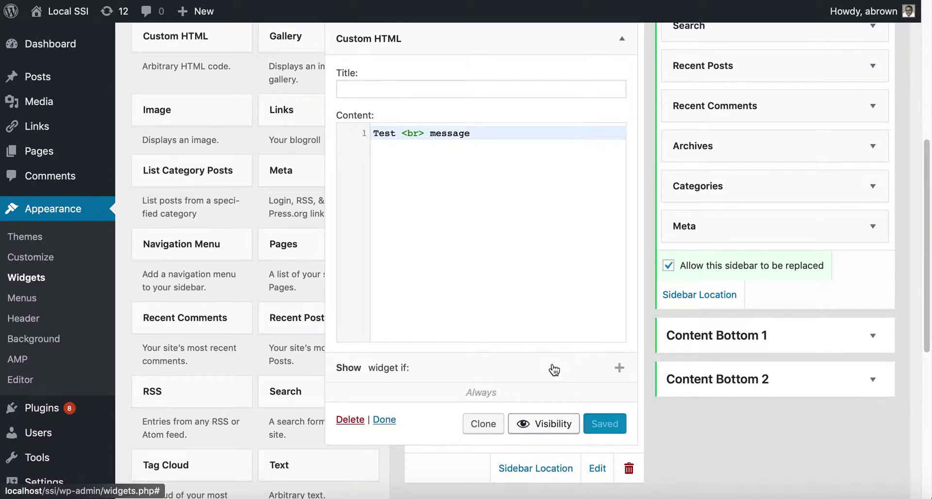
{"action": "scroll", "coordinate": [473, 362], "scroll_direction": "down", "scroll_amount": 4}
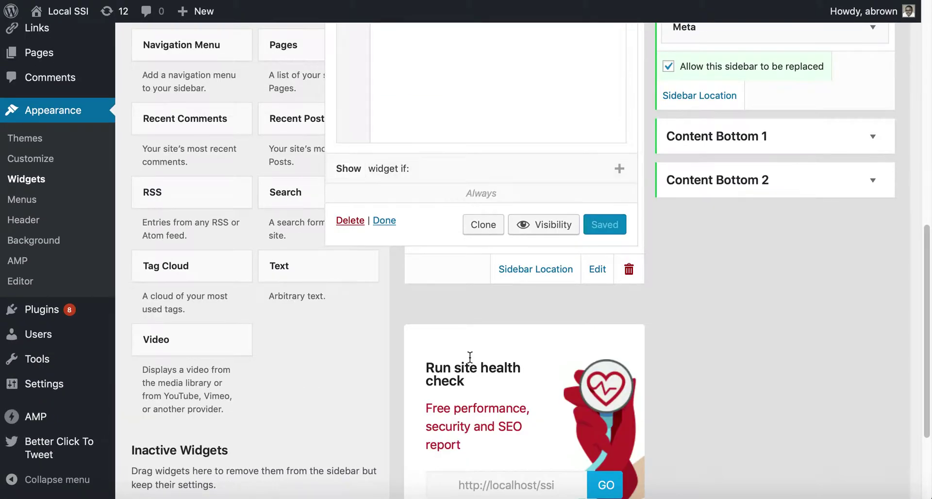
{"action": "left_click", "coordinate": [353, 177]}
{"action": "left_click", "coordinate": [353, 175]}
{"action": "left_click", "coordinate": [619, 169]}
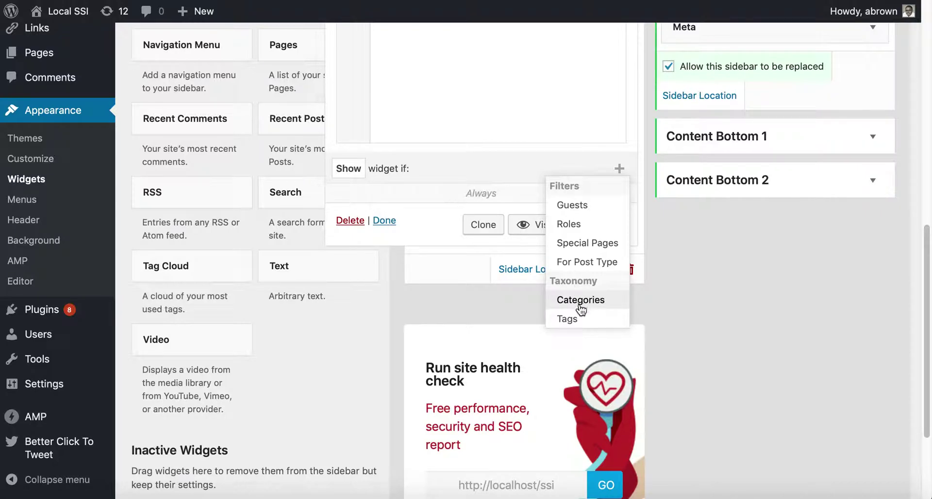
{"action": "scroll", "coordinate": [490, 127], "scroll_direction": "up", "scroll_amount": 2}
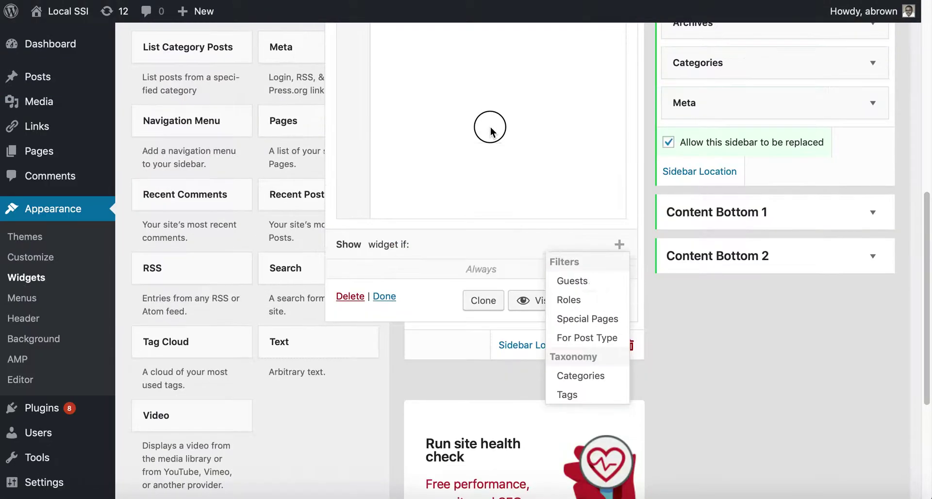
{"action": "left_click", "coordinate": [491, 127]}
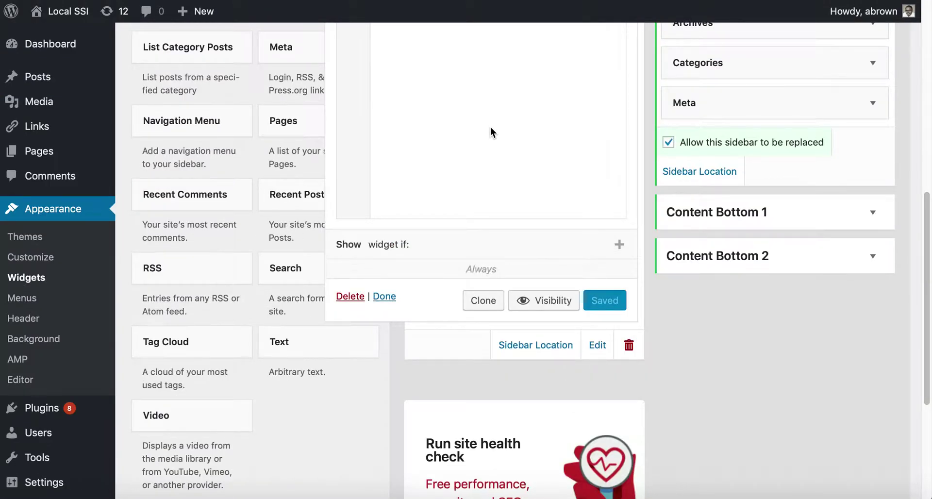
{"action": "scroll", "coordinate": [483, 160], "scroll_direction": "down", "scroll_amount": 1}
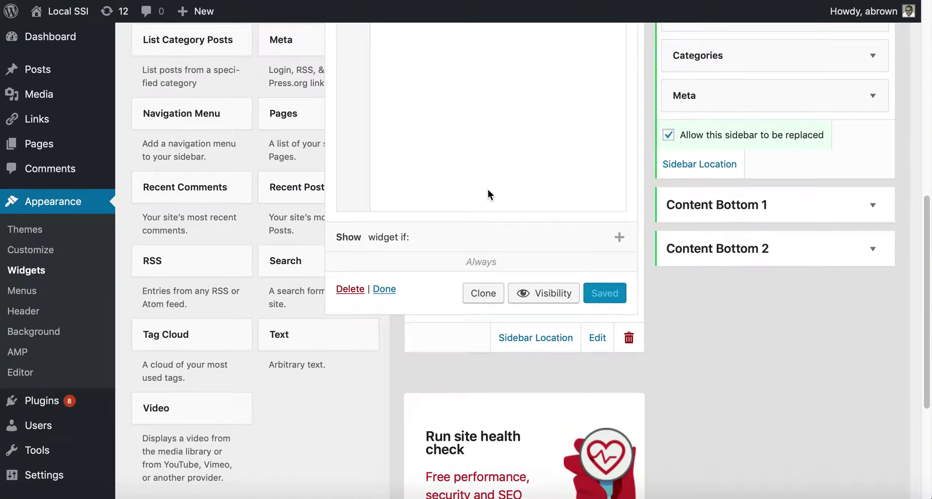
Add a For Post Type condition set to Pages and save the widget
{"action": "left_click", "coordinate": [619, 237]}
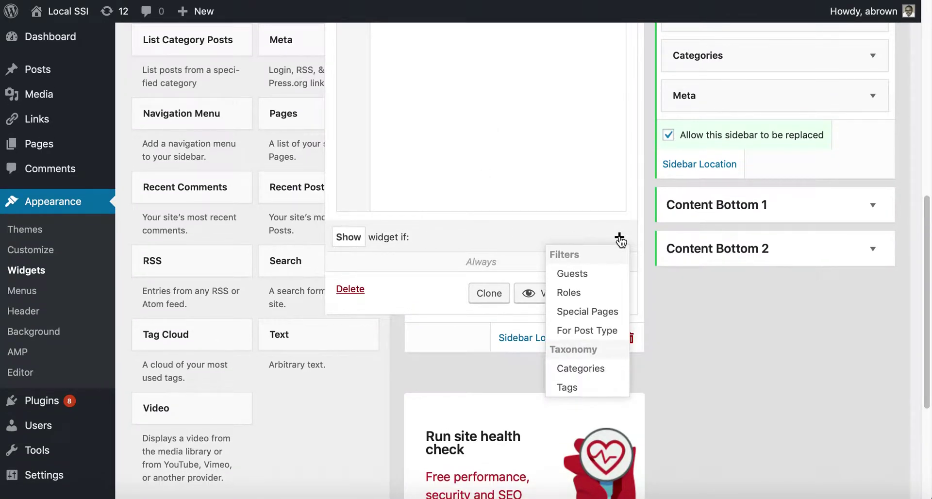
{"action": "left_click", "coordinate": [603, 330]}
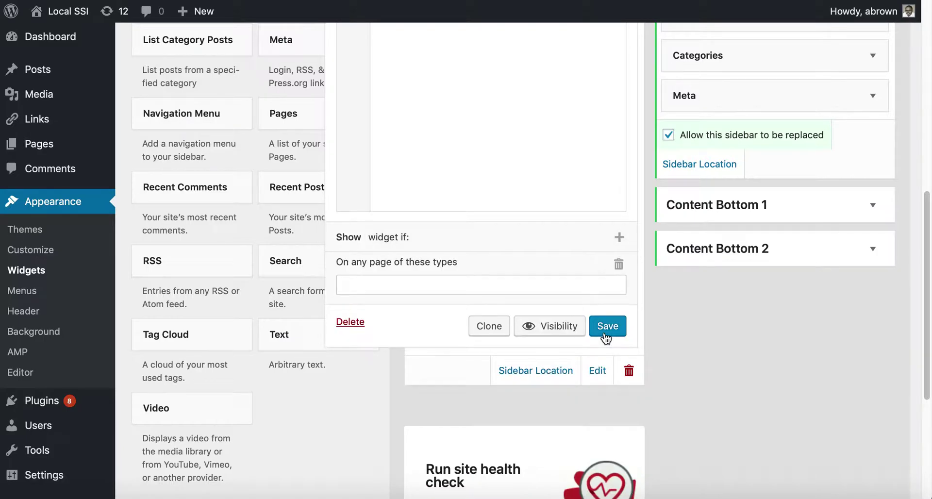
{"action": "left_click", "coordinate": [580, 289]}
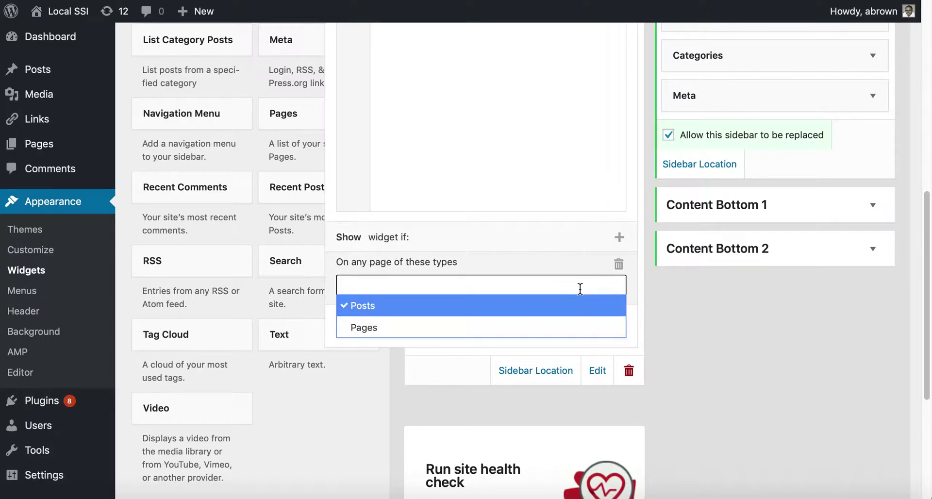
{"action": "left_click", "coordinate": [504, 329]}
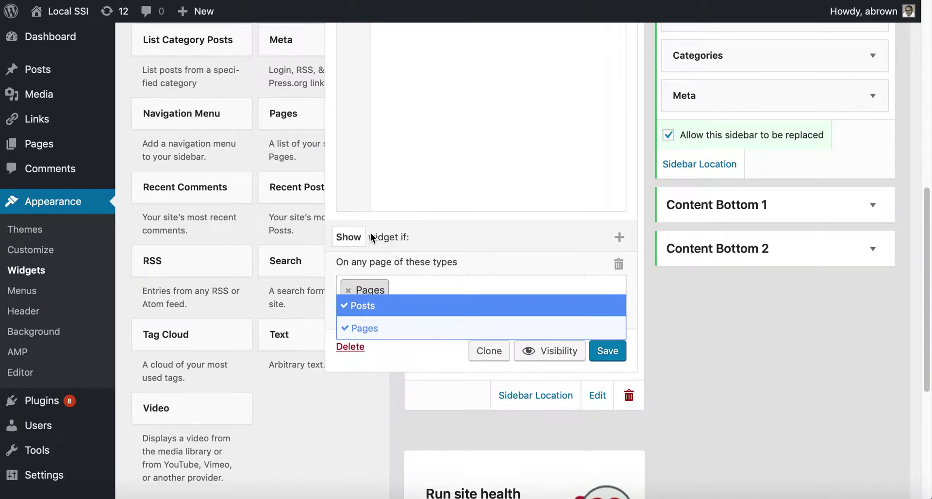
{"action": "left_click", "coordinate": [602, 352]}
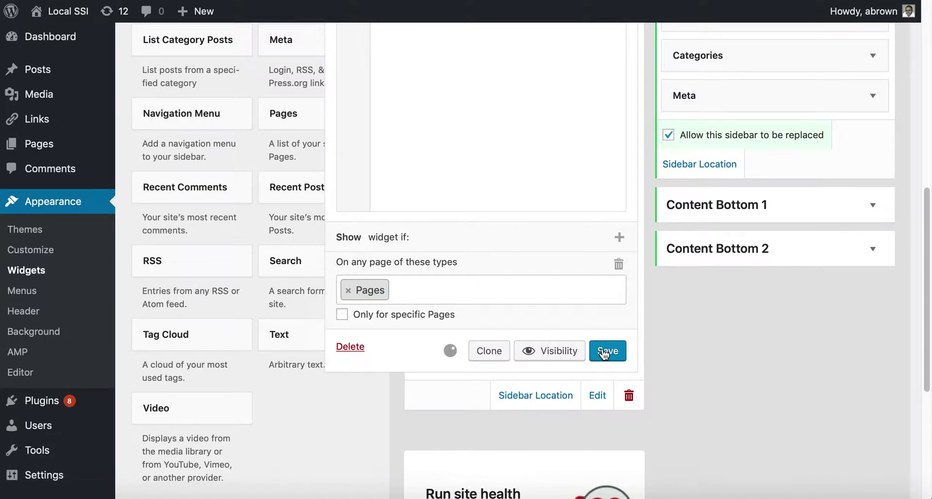
{"action": "scroll", "coordinate": [562, 303], "scroll_direction": "up", "scroll_amount": 6}
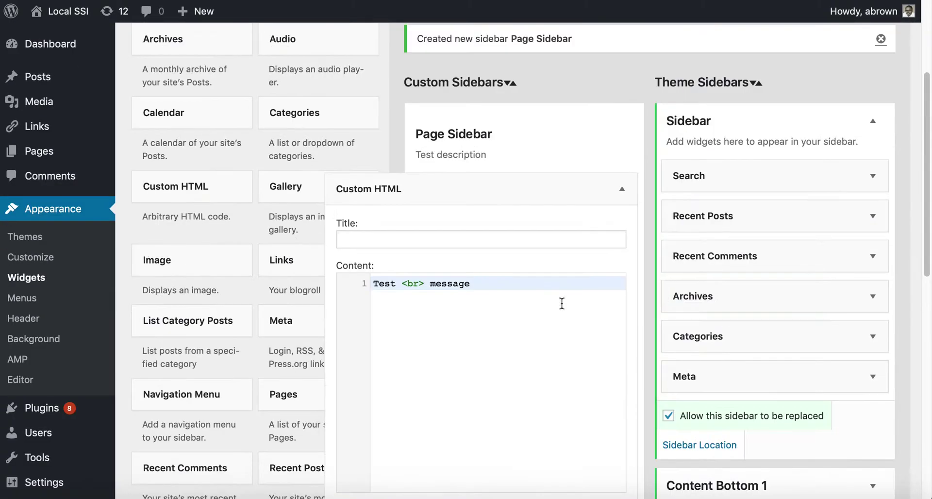
Collapse the widget, view Sample Page in a new tab, then open its editor
{"action": "left_click", "coordinate": [623, 194]}
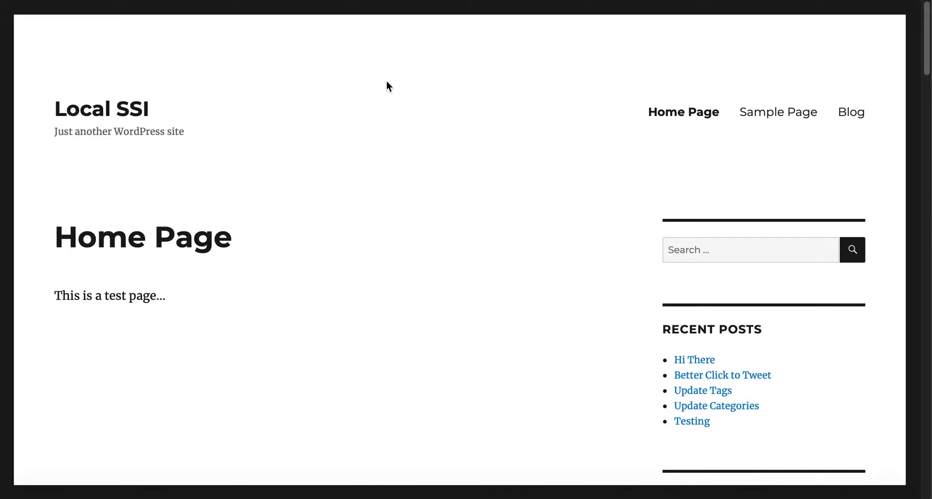
{"action": "right_click", "coordinate": [767, 116]}
{"action": "left_click", "coordinate": [777, 120]}
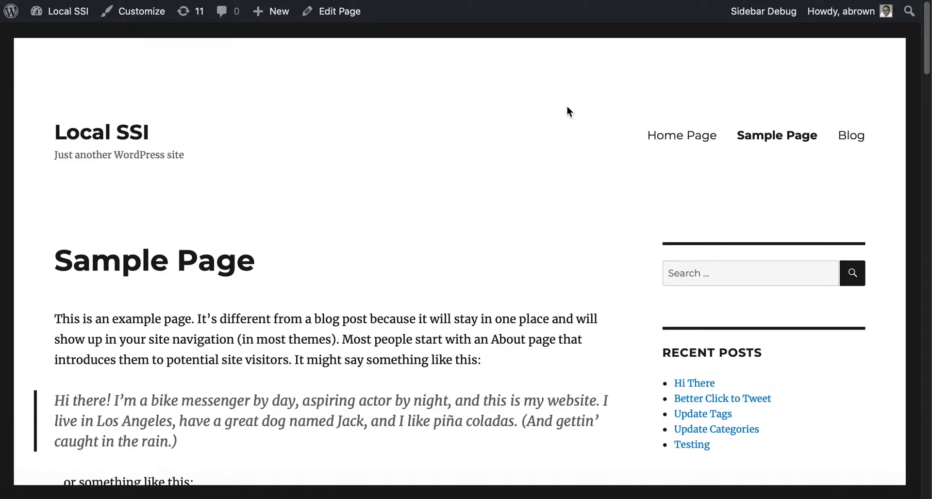
{"action": "scroll", "coordinate": [418, 244], "scroll_direction": "down", "scroll_amount": 3}
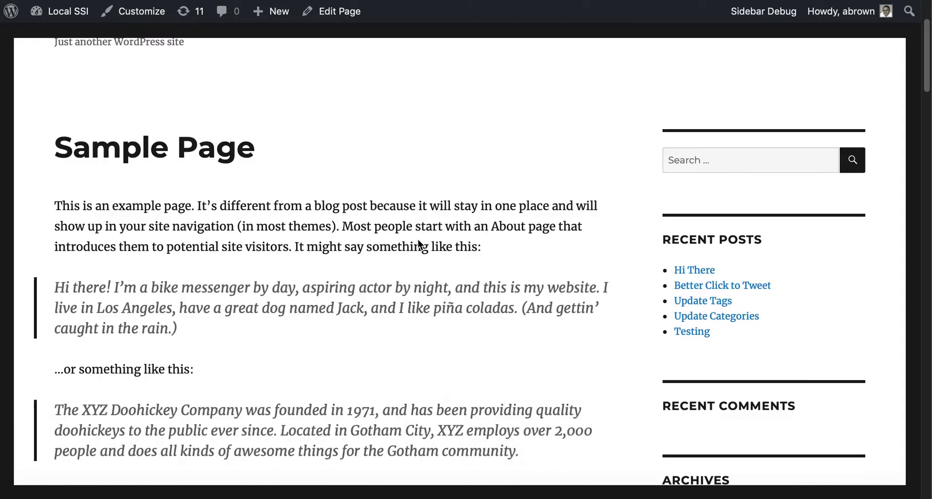
{"action": "scroll", "coordinate": [419, 244], "scroll_direction": "up", "scroll_amount": 4}
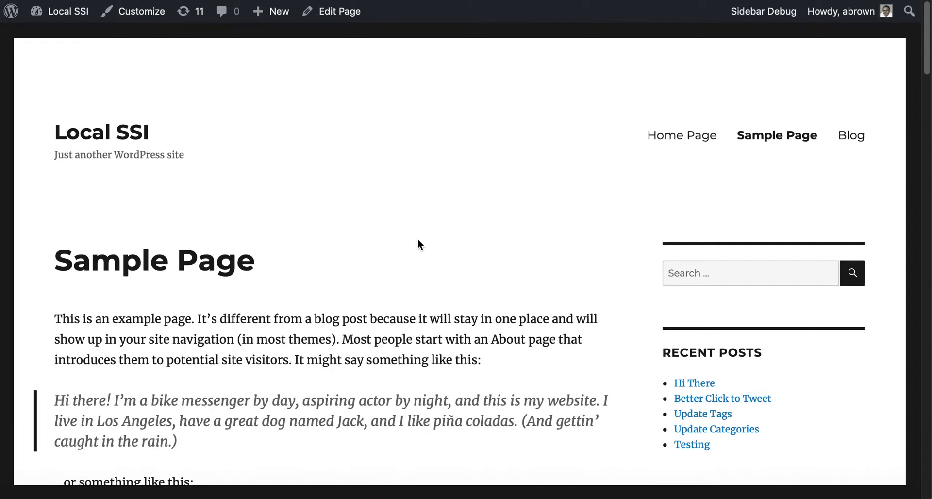
{"action": "left_click", "coordinate": [329, 17]}
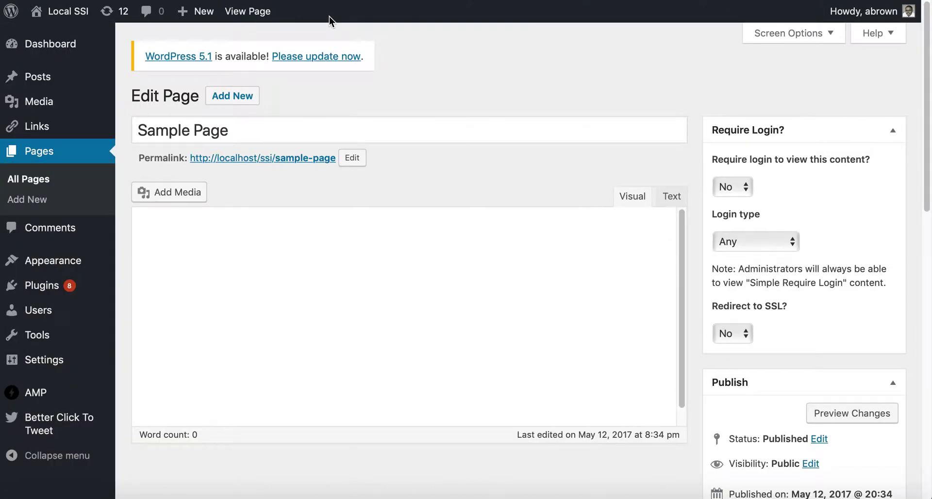
Set Sample Page's replacement Sidebar to Page Sidebar and update the page
{"action": "scroll", "coordinate": [789, 205], "scroll_direction": "down", "scroll_amount": 5}
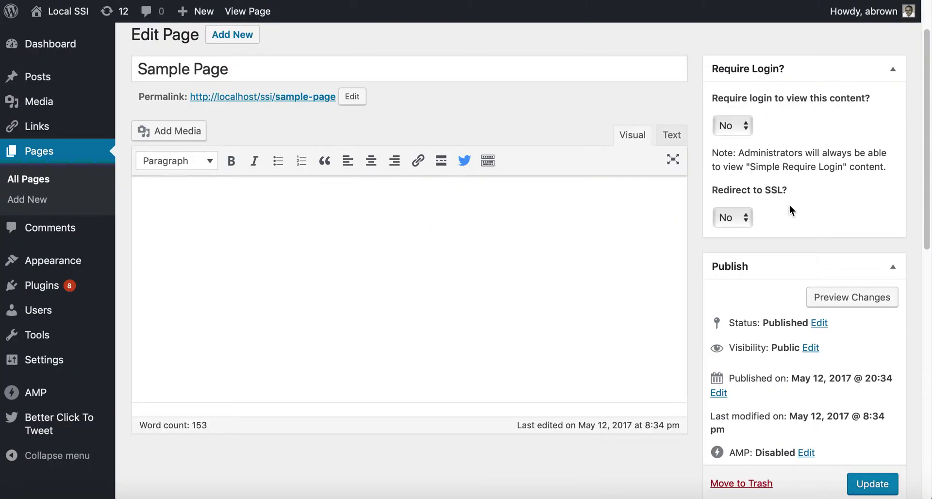
{"action": "scroll", "coordinate": [702, 271], "scroll_direction": "down", "scroll_amount": 5}
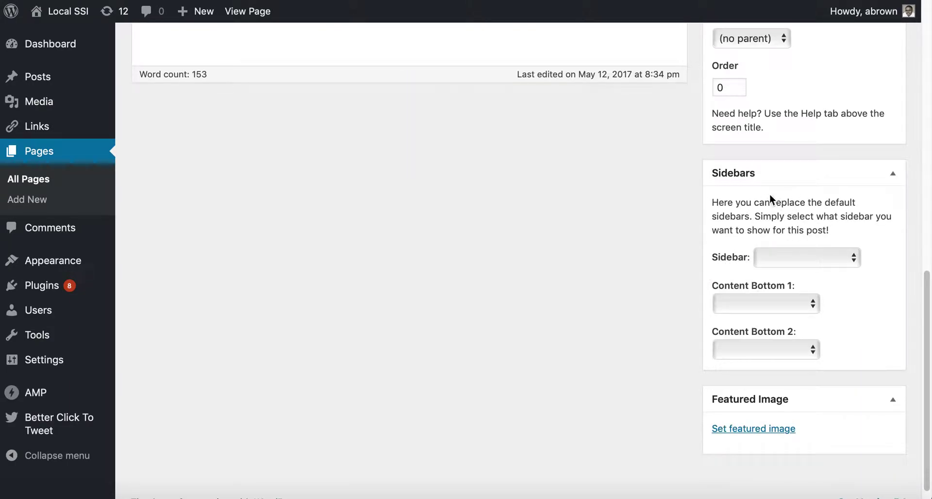
{"action": "left_click", "coordinate": [804, 258]}
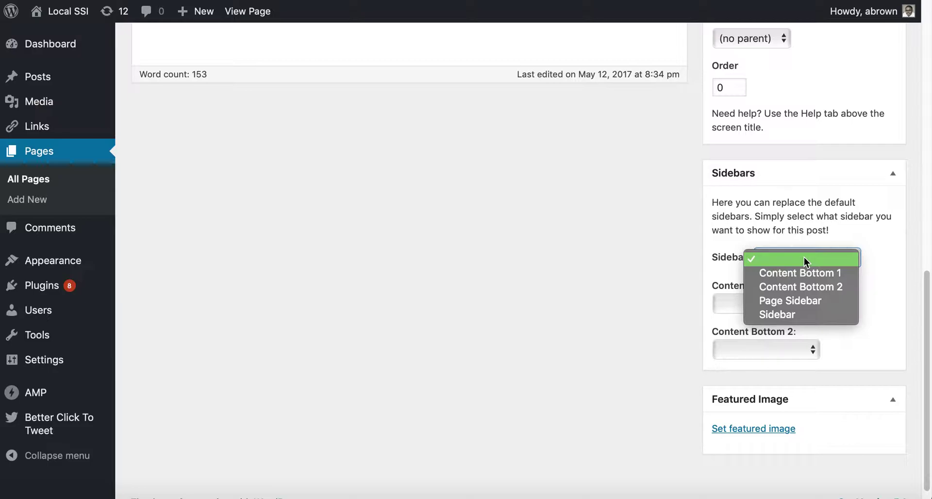
{"action": "left_click", "coordinate": [816, 300]}
{"action": "scroll", "coordinate": [818, 282], "scroll_direction": "up", "scroll_amount": 10}
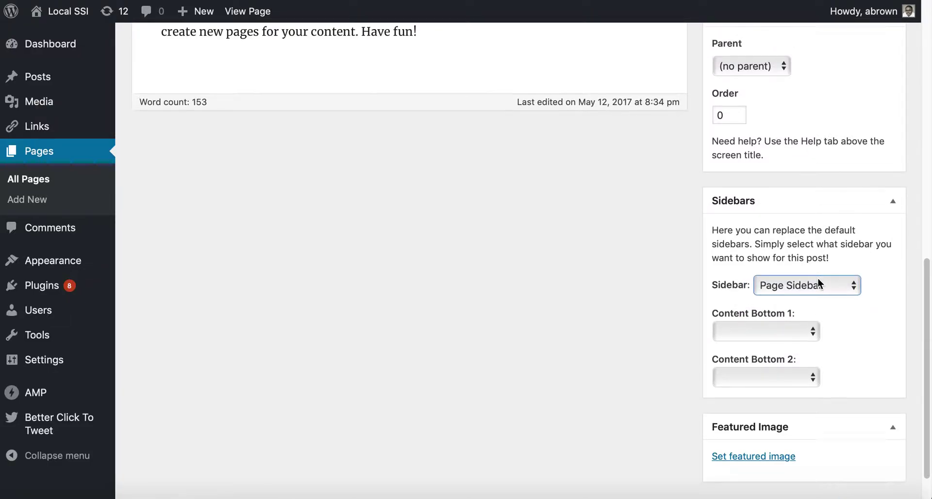
{"action": "scroll", "coordinate": [846, 315], "scroll_direction": "down", "scroll_amount": 5}
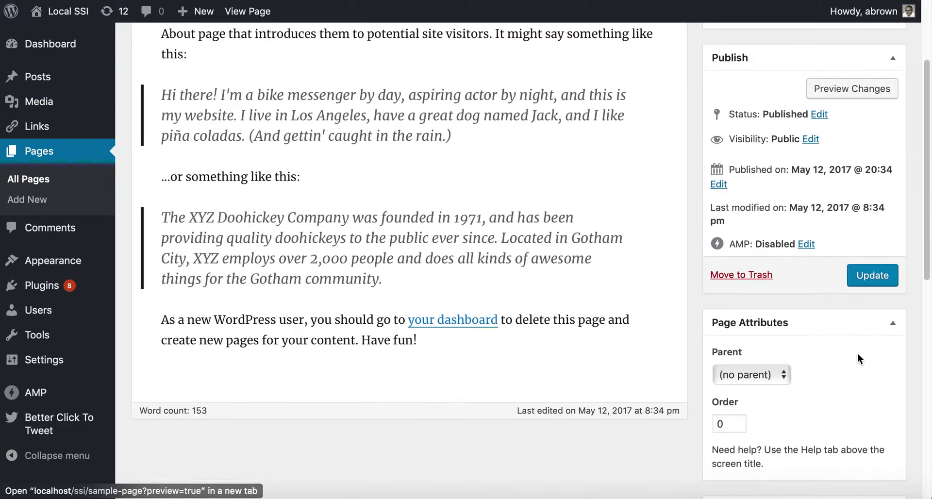
{"action": "left_click", "coordinate": [866, 278]}
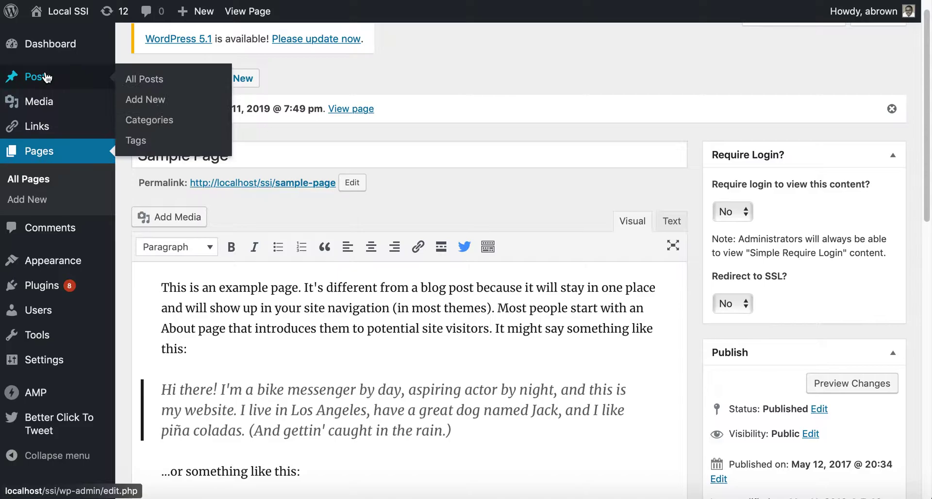
Open the Hi There post for editing from All Posts
{"action": "left_click", "coordinate": [11, 76]}
{"action": "mouse_move", "coordinate": [172, 229]}
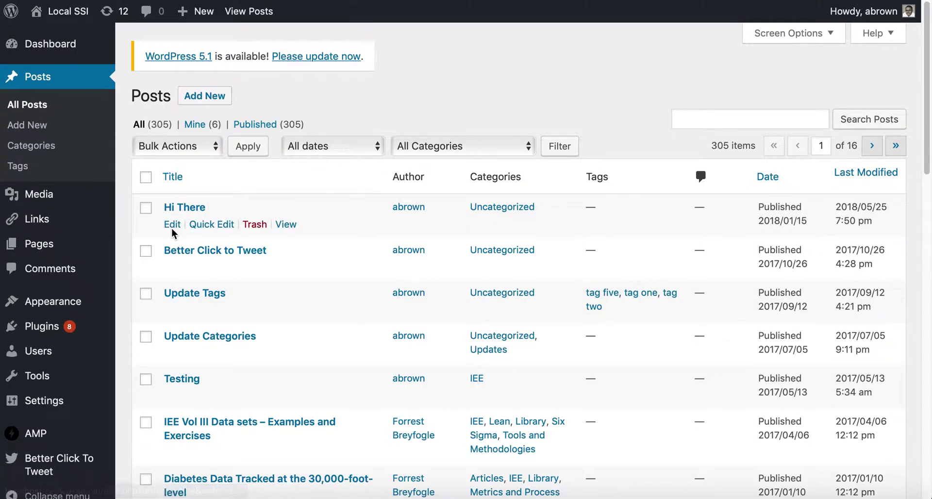
{"action": "left_click", "coordinate": [172, 228]}
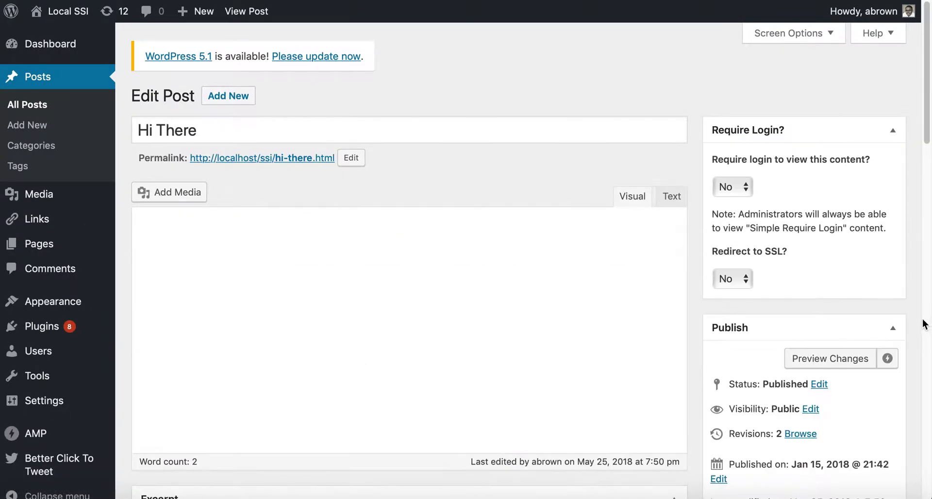
Assign Page Sidebar to Hi There, update the post, and view the live home page
{"action": "scroll", "coordinate": [784, 363], "scroll_direction": "down", "scroll_amount": 10}
{"action": "scroll", "coordinate": [843, 359], "scroll_direction": "down", "scroll_amount": 10}
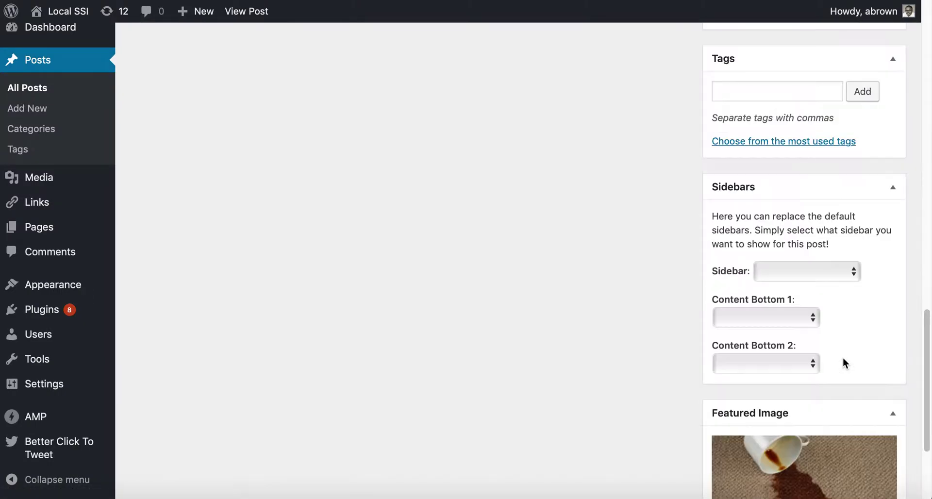
{"action": "left_click", "coordinate": [833, 275]}
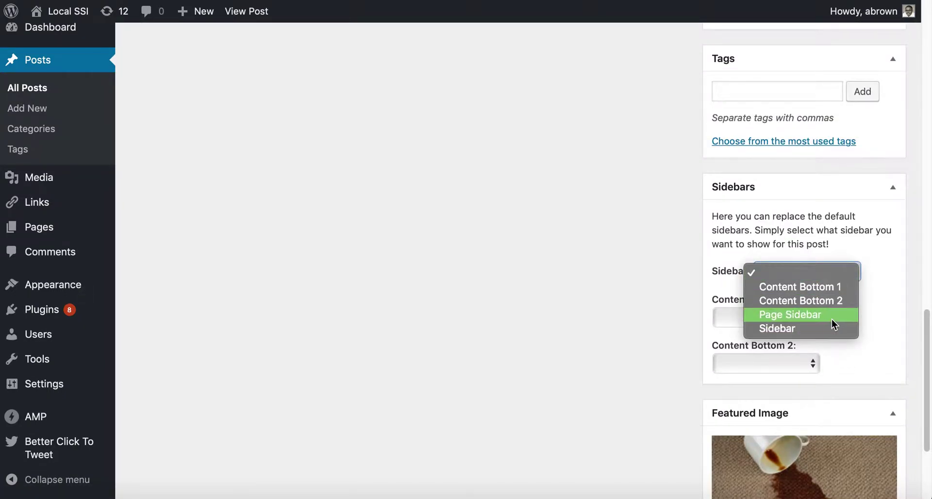
{"action": "left_click", "coordinate": [832, 314]}
{"action": "scroll", "coordinate": [682, 314], "scroll_direction": "up", "scroll_amount": 15}
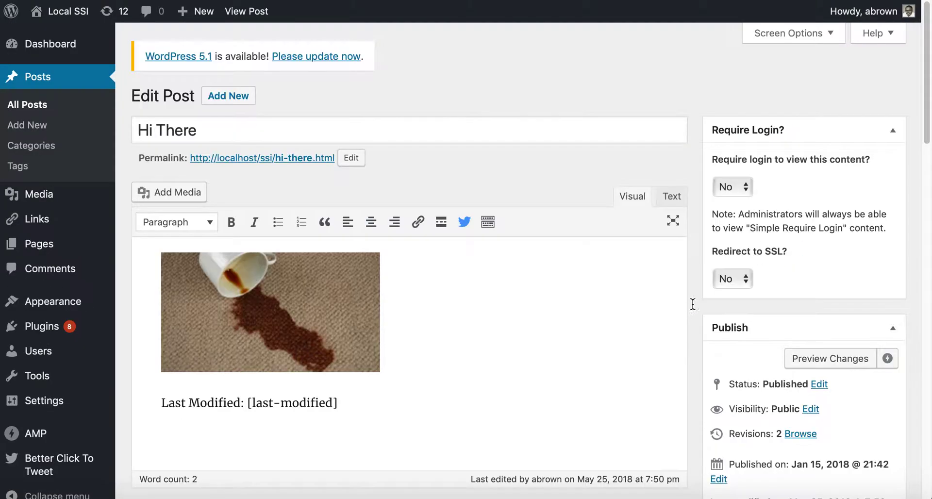
{"action": "scroll", "coordinate": [805, 368], "scroll_direction": "down", "scroll_amount": 5}
{"action": "left_click", "coordinate": [867, 321]}
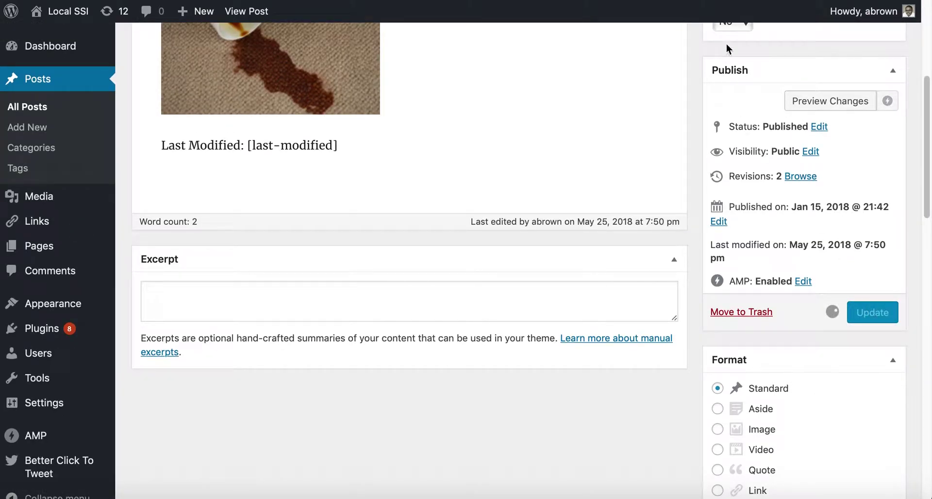
{"action": "left_click", "coordinate": [411, 1]}
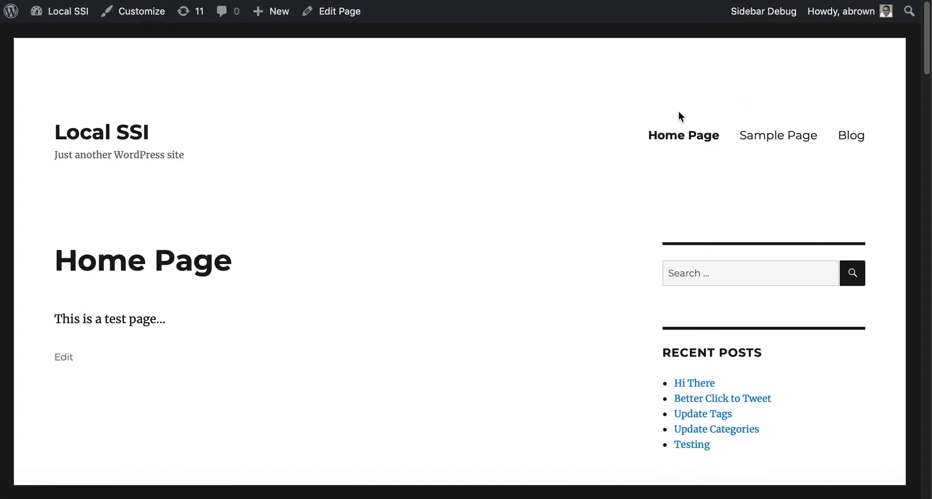
View Sample Page, the blog listing and the Hi There post live, then go back to Widgets
{"action": "left_click", "coordinate": [782, 135]}
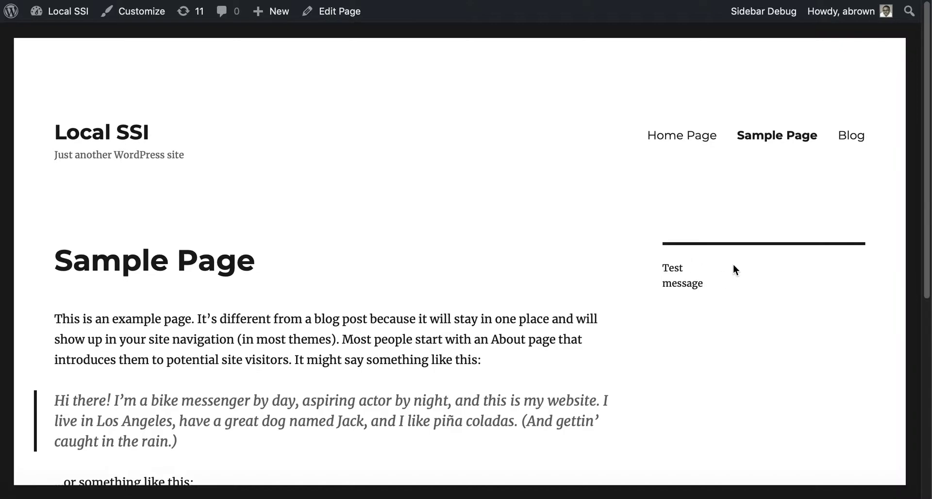
{"action": "left_click", "coordinate": [855, 136]}
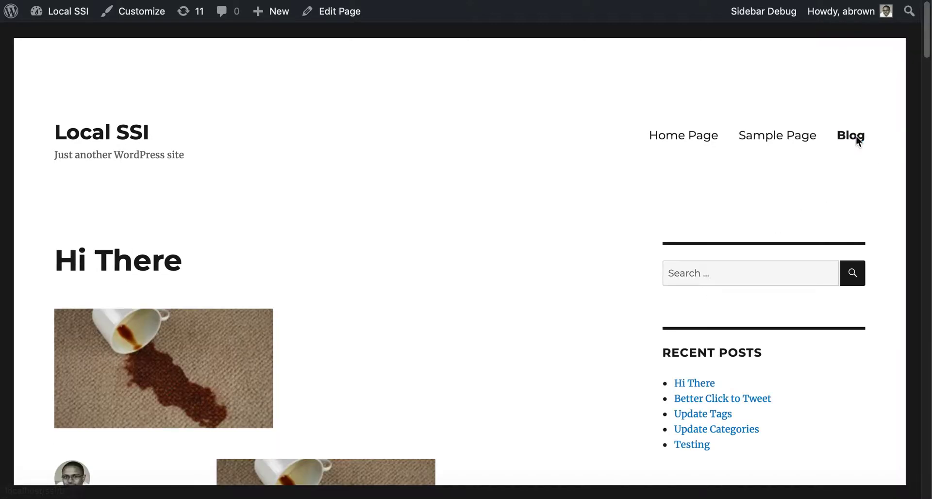
{"action": "left_click", "coordinate": [708, 383]}
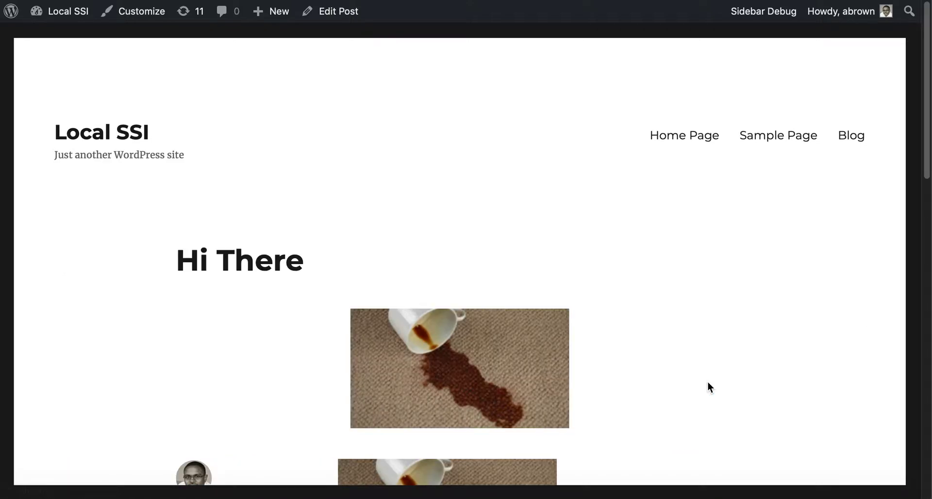
{"action": "scroll", "coordinate": [558, 331], "scroll_direction": "down", "scroll_amount": 4}
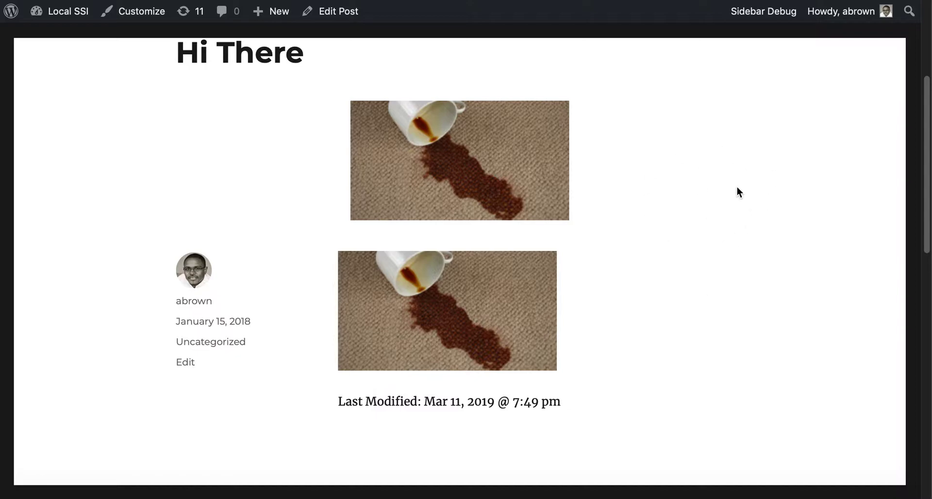
{"action": "scroll", "coordinate": [737, 190], "scroll_direction": "up", "scroll_amount": 1}
{"action": "scroll", "coordinate": [739, 175], "scroll_direction": "up", "scroll_amount": 3}
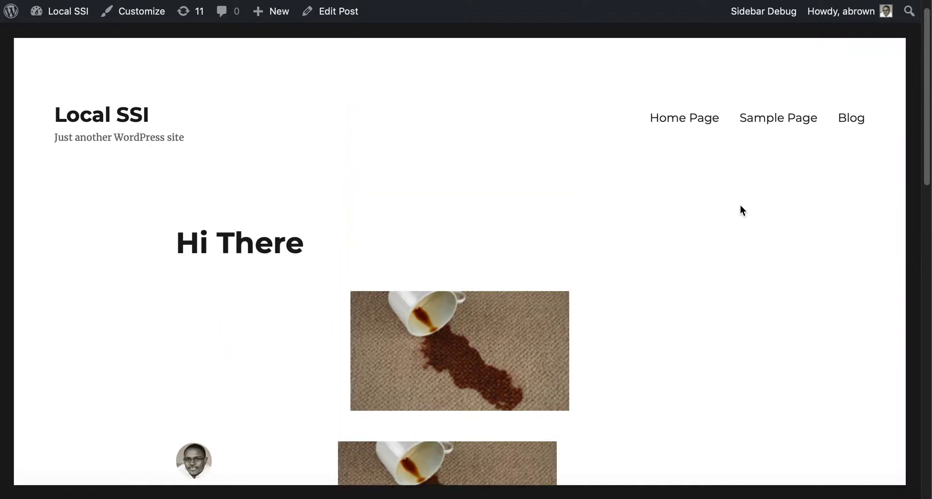
{"action": "scroll", "coordinate": [741, 205], "scroll_direction": "up", "scroll_amount": 1}
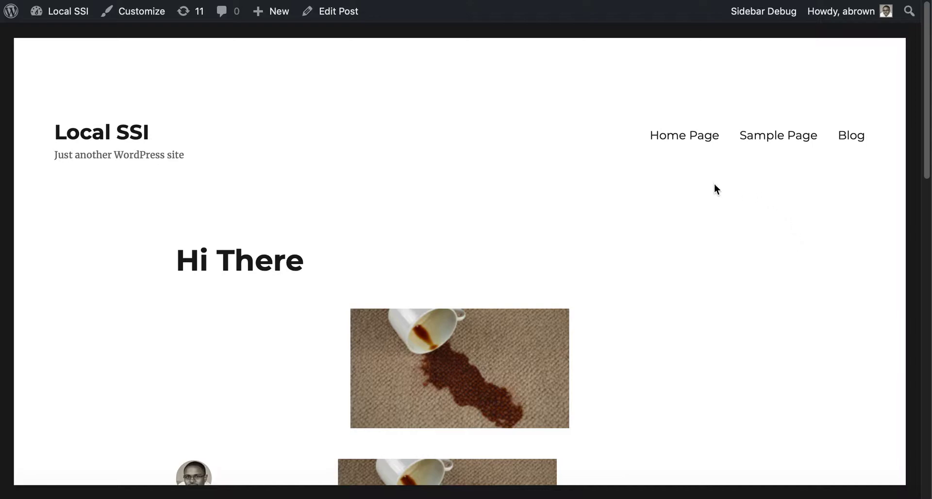
{"action": "key", "text": "ctrl+Tab"}
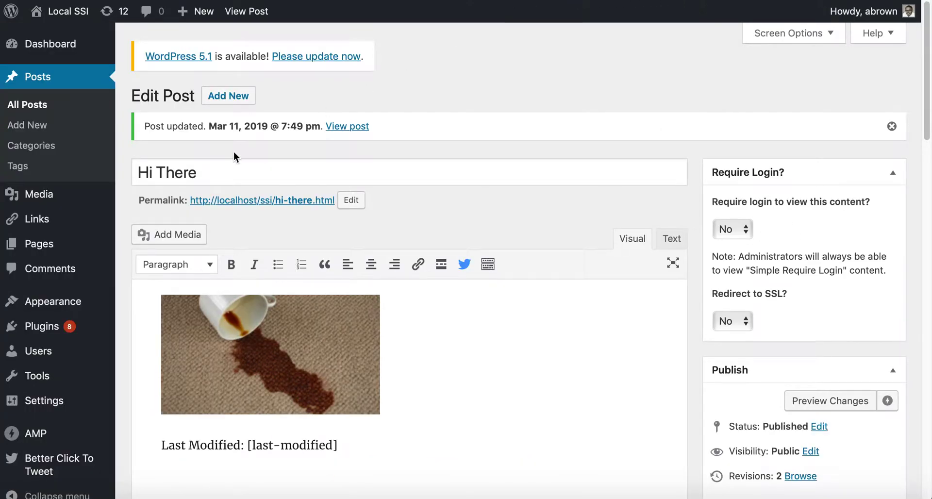
{"action": "key", "text": "ctrl+Tab"}
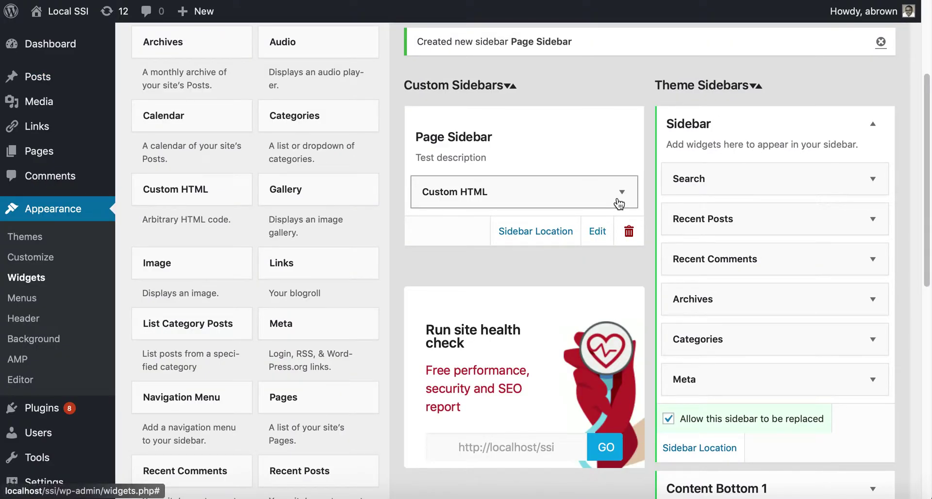
Expand Custom HTML, try limiting it to specific pages with 'hom', then clear and untick that restriction
{"action": "left_click", "coordinate": [620, 192]}
{"action": "scroll", "coordinate": [549, 350], "scroll_direction": "down", "scroll_amount": 3}
{"action": "scroll", "coordinate": [541, 320], "scroll_direction": "up", "scroll_amount": 5}
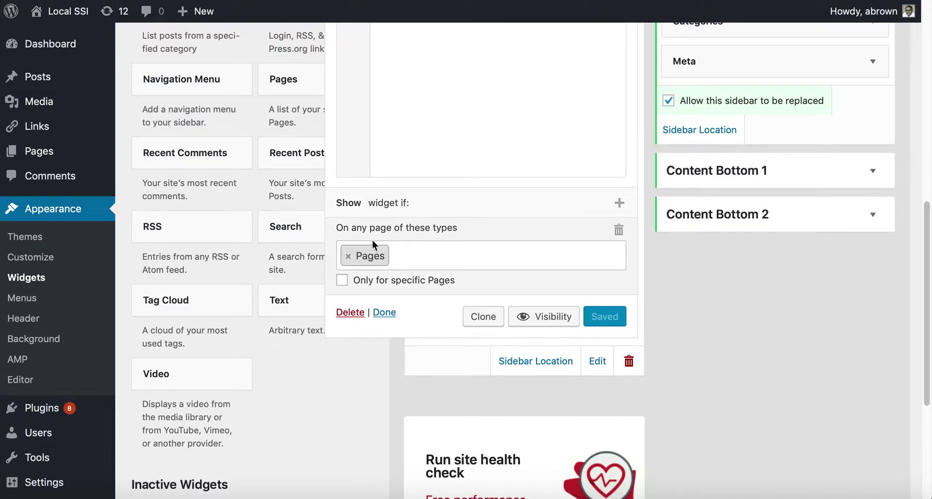
{"action": "left_click", "coordinate": [342, 280]}
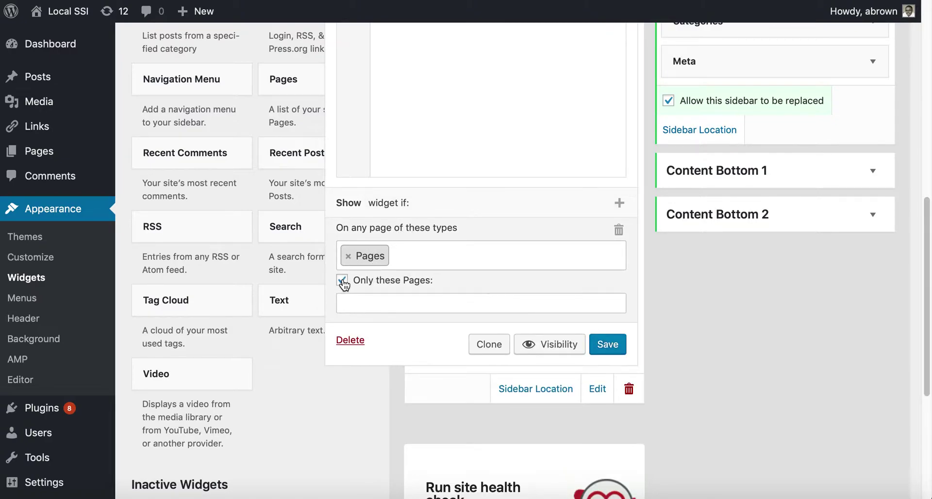
{"action": "left_click", "coordinate": [377, 300]}
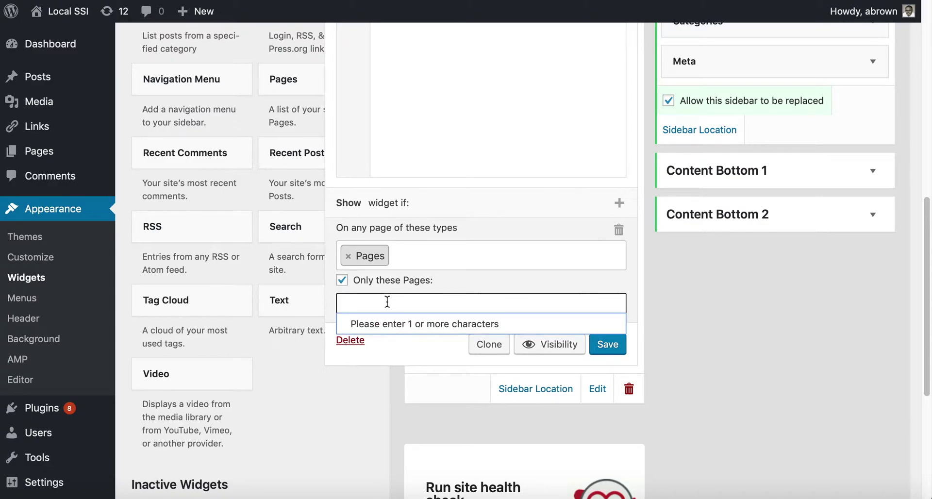
{"action": "type", "text": "hom"}
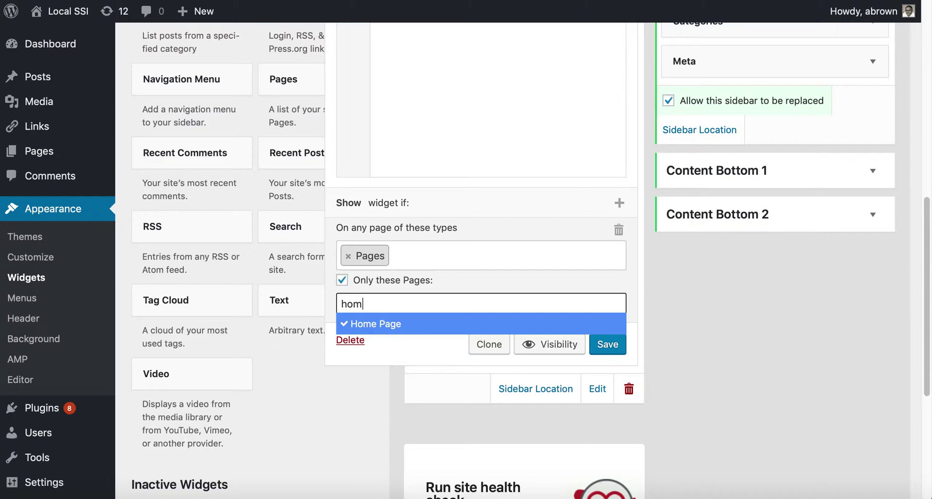
{"action": "key", "text": "BackSpace"}
{"action": "key", "text": "BackSpace"}
{"action": "key", "text": "BackSpace"}
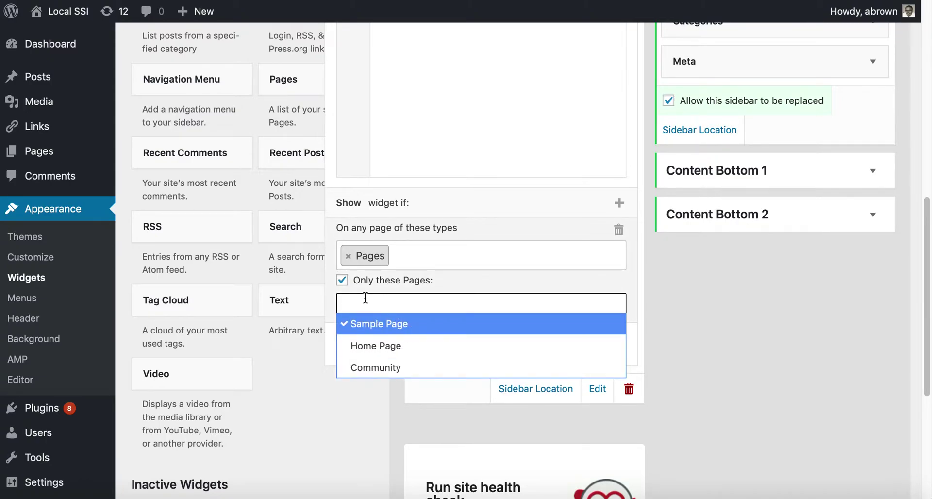
{"action": "left_click", "coordinate": [343, 280]}
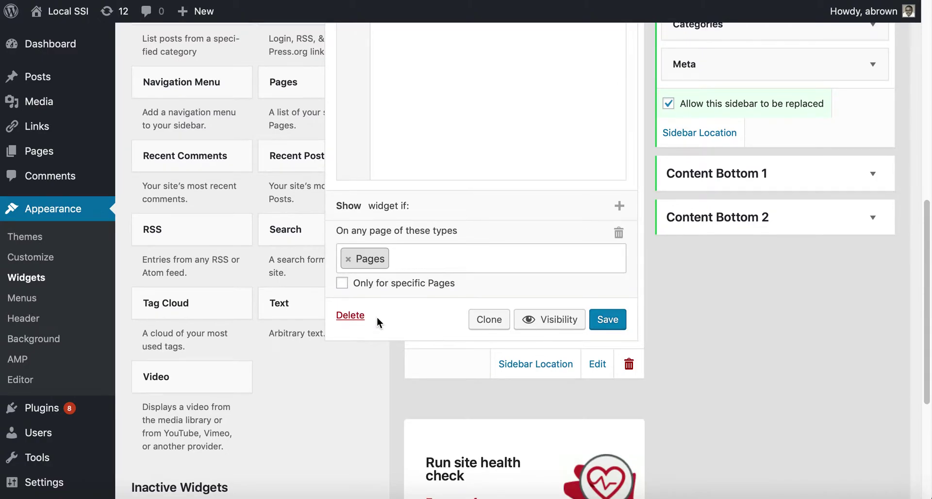
Collapse the Custom HTML widget in Page Sidebar down to its title bar
{"action": "scroll", "coordinate": [376, 316], "scroll_direction": "up", "scroll_amount": 3}
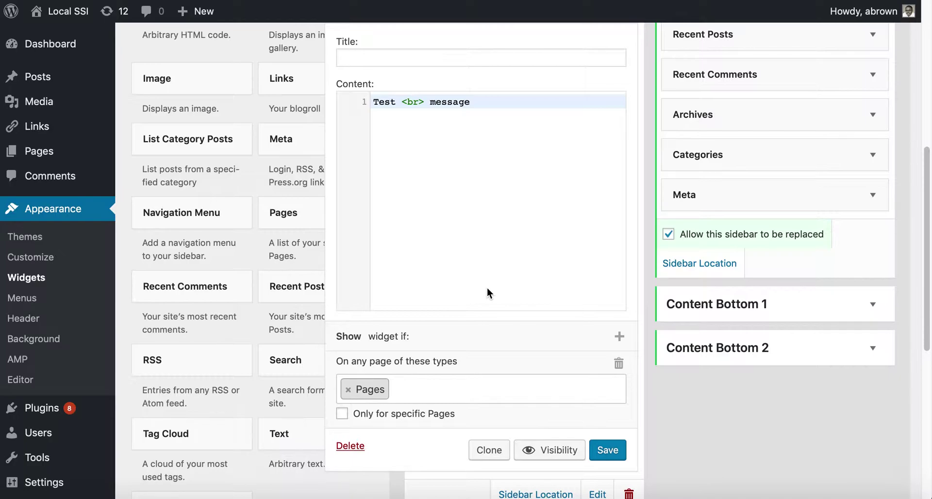
{"action": "scroll", "coordinate": [491, 291], "scroll_direction": "up", "scroll_amount": 2}
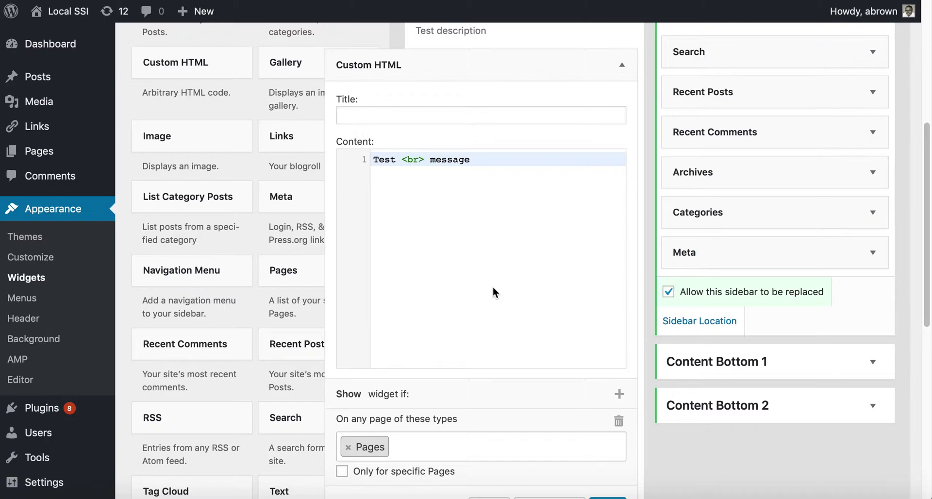
{"action": "left_click", "coordinate": [626, 71]}
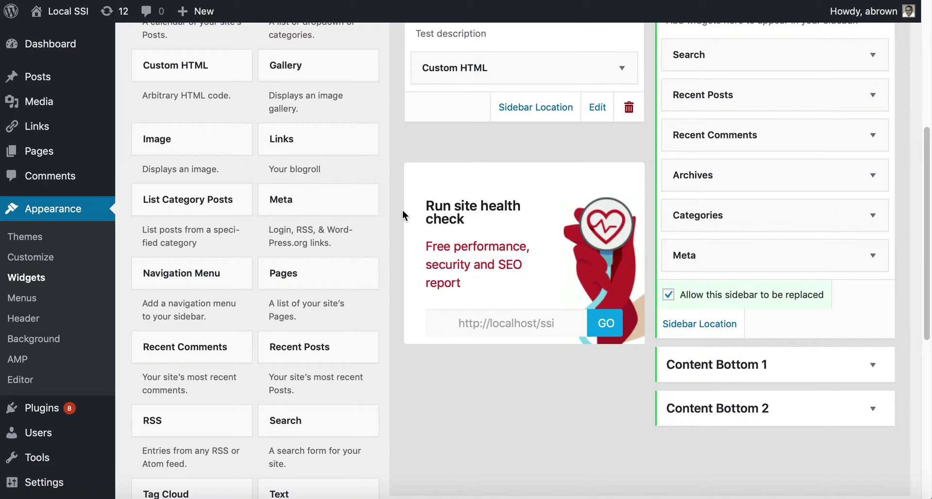
{"action": "scroll", "coordinate": [412, 251], "scroll_direction": "up", "scroll_amount": 5}
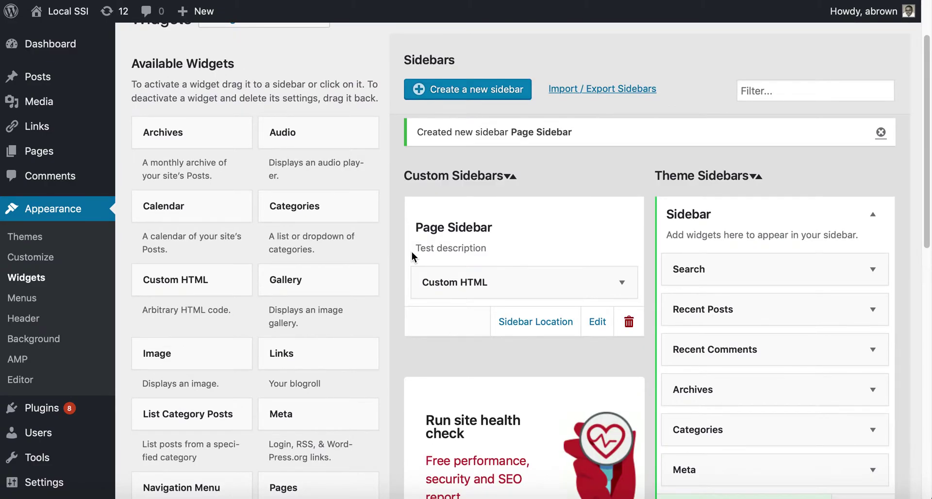